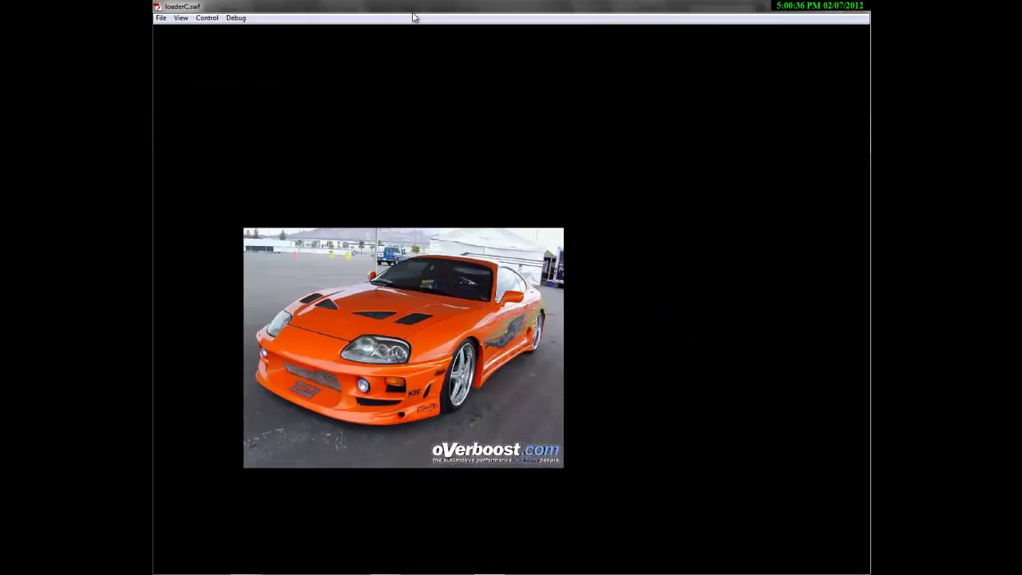
Step: Simulate the download of the loaderC.swf test movie, view the preloader running, and close the preview
left_click(181, 17)
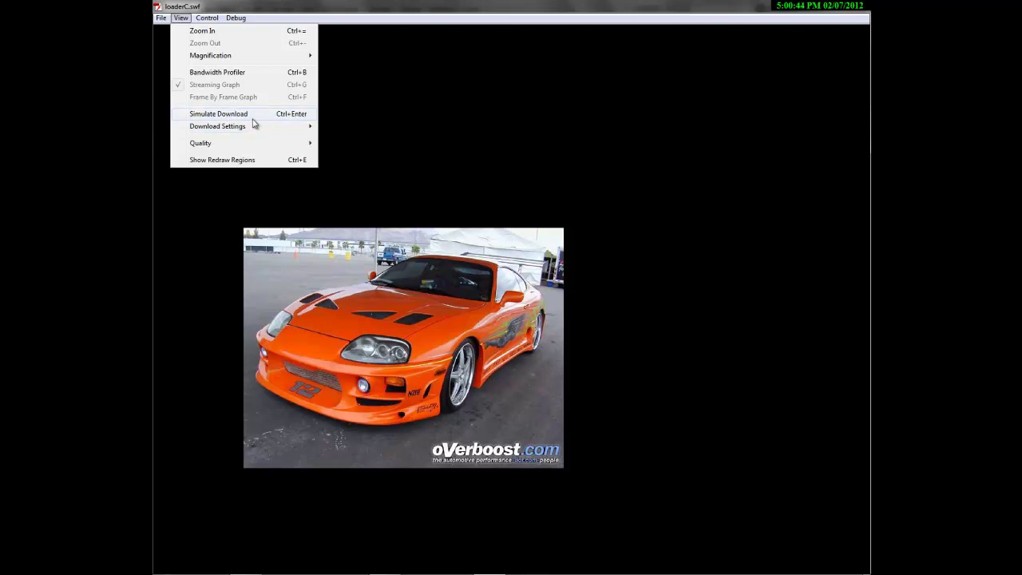
left_click(254, 118)
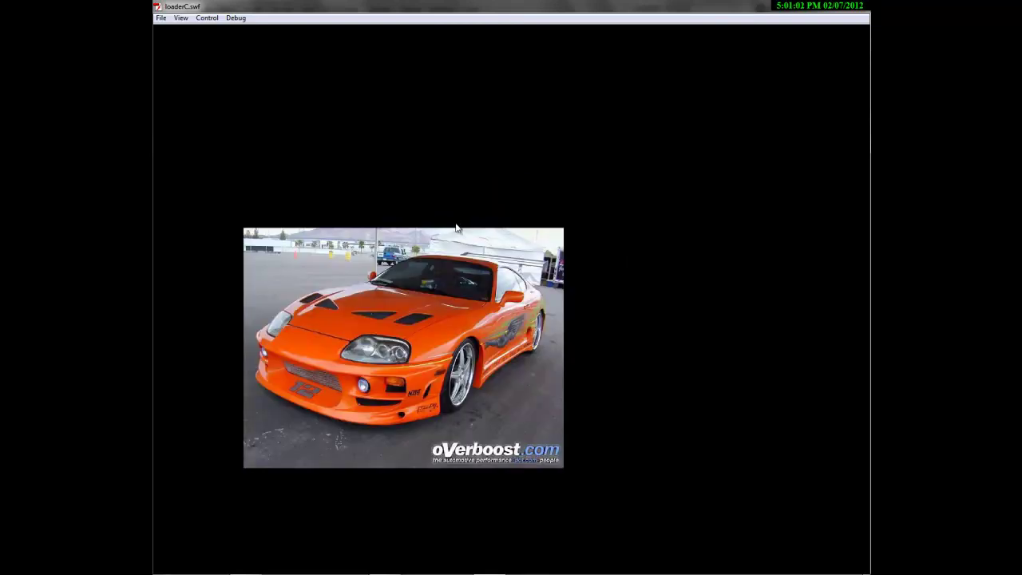
left_click(862, 10)
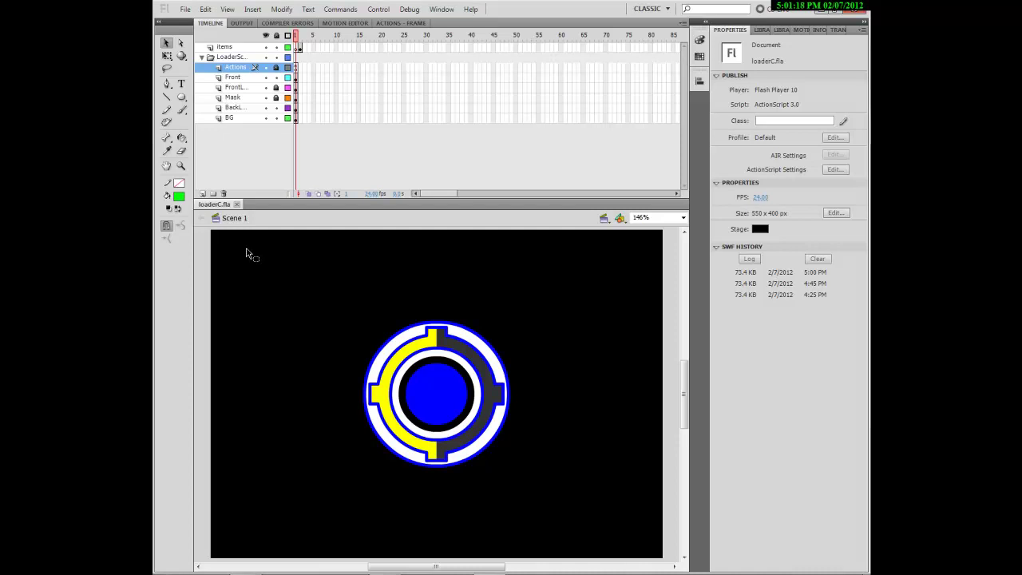
Step: Create a new ActionScript 3.0 document and save it as preloader in the code folder
key("ctrl+n")
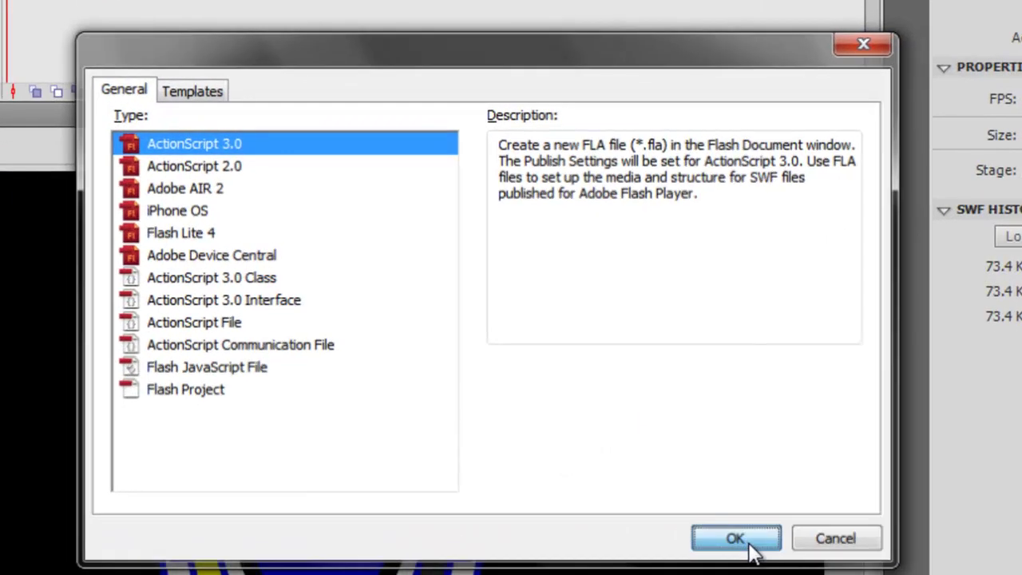
left_click(639, 415)
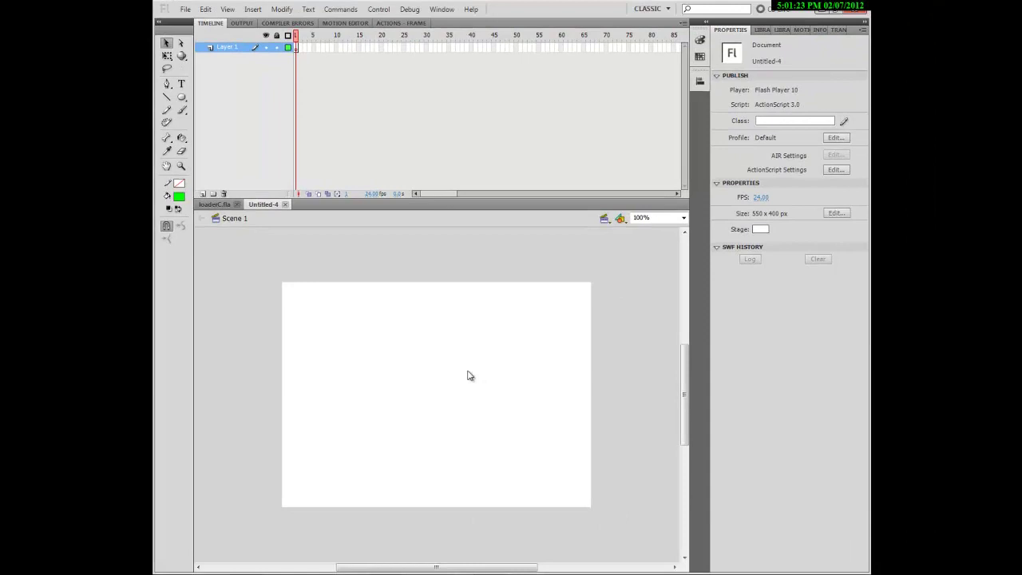
key("ctrl+s")
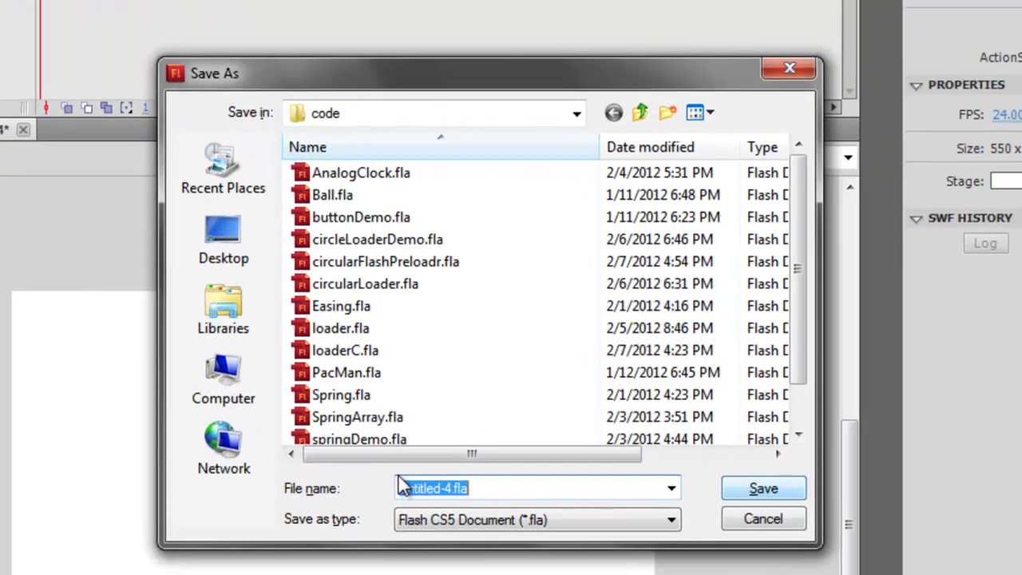
type("preloader")
key("Return")
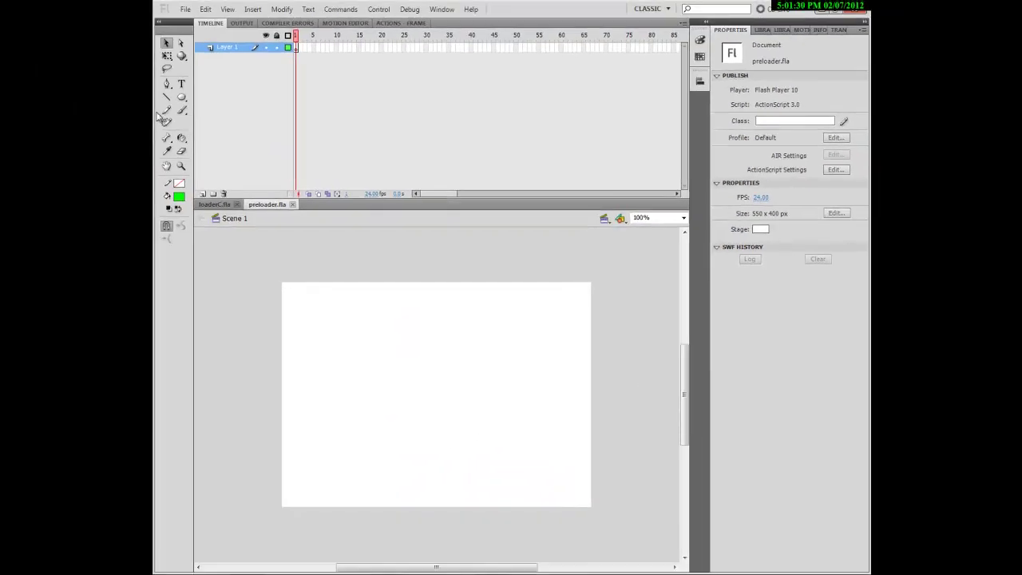
Step: Set the document's stage color to black
left_click(768, 227)
left_click(703, 250)
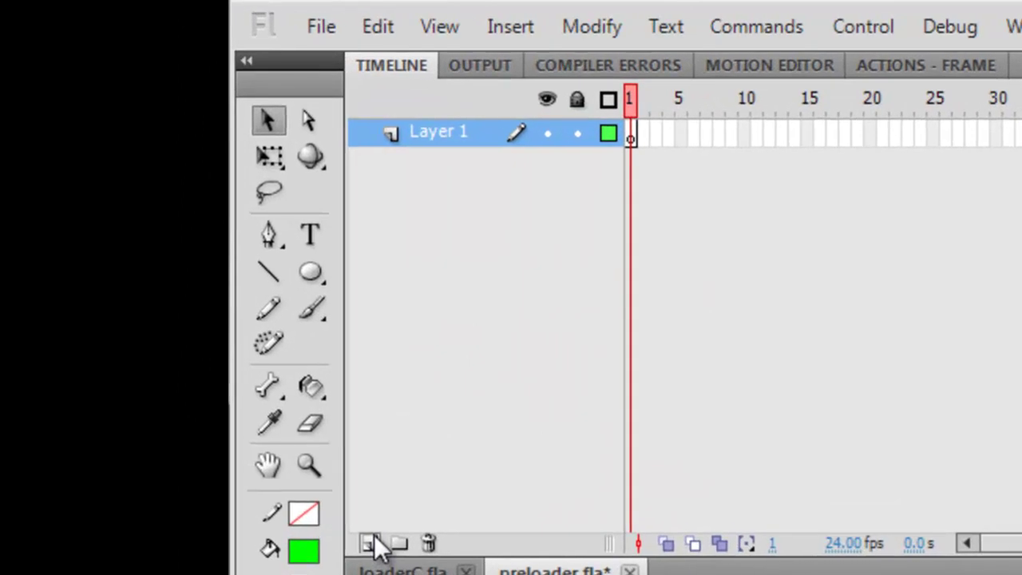
Step: Add five new layers above Layer 1 in the timeline
left_click(205, 194)
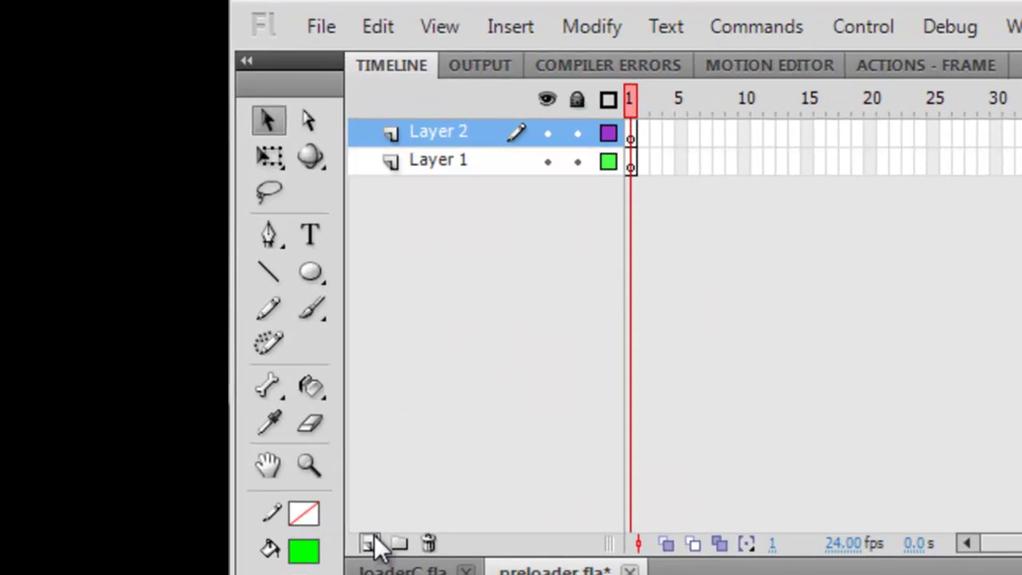
left_click(371, 543)
left_click(371, 543)
left_click(371, 543)
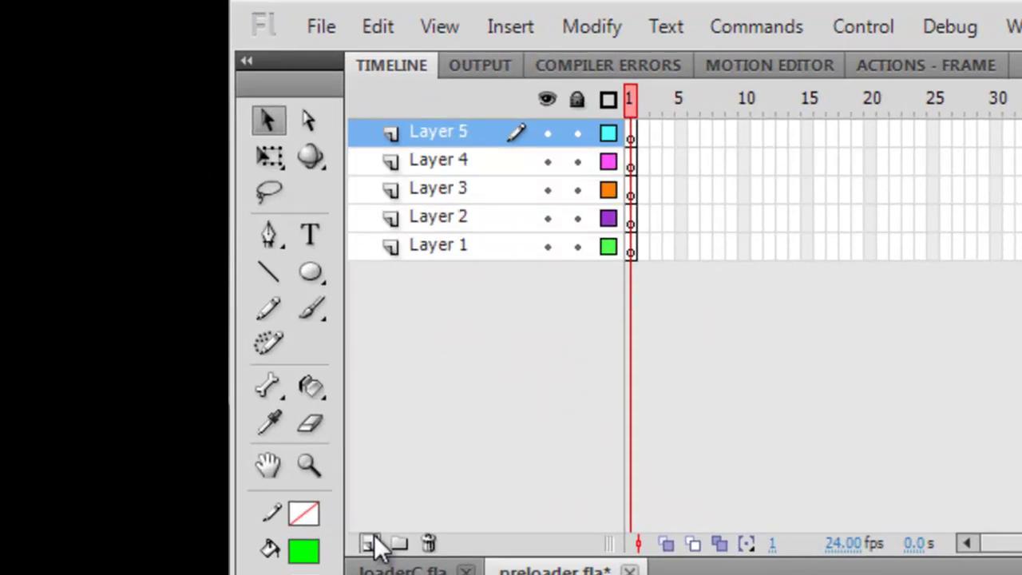
left_click(371, 543)
Step: Create a layer folder named loader and move all six layers into it
left_click(400, 543)
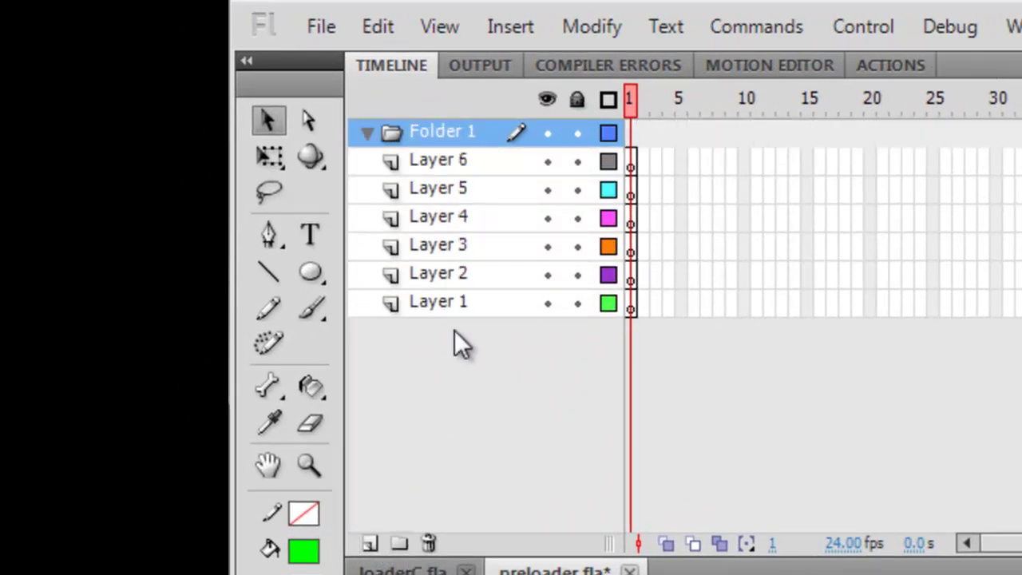
double_click(437, 127)
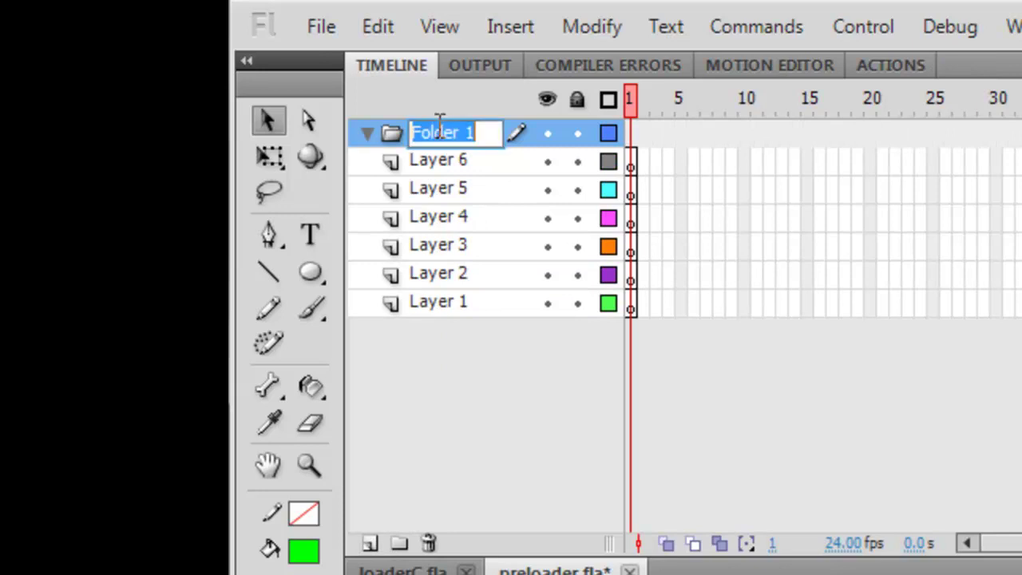
type("loader")
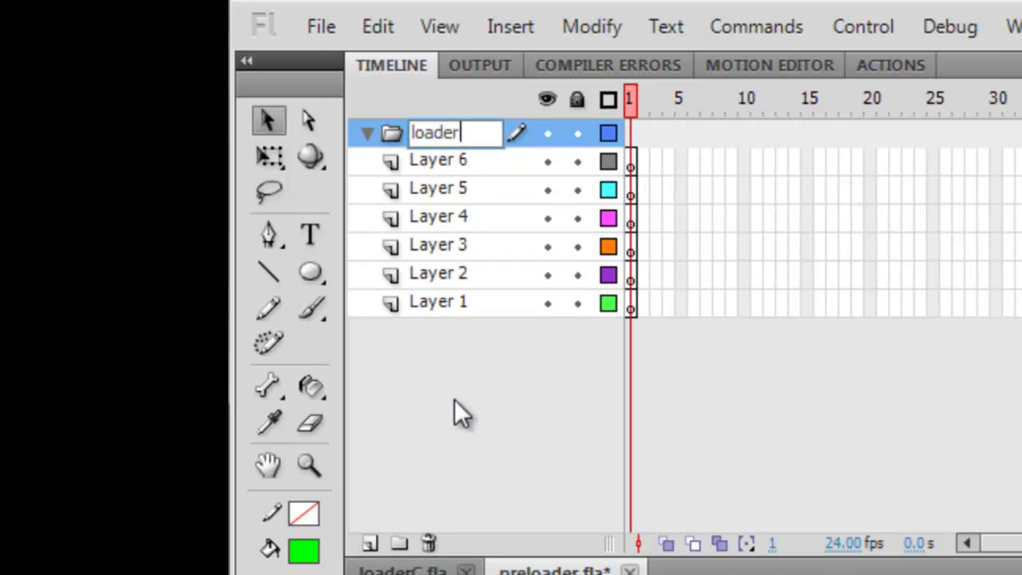
key("Return")
left_click(421, 164)
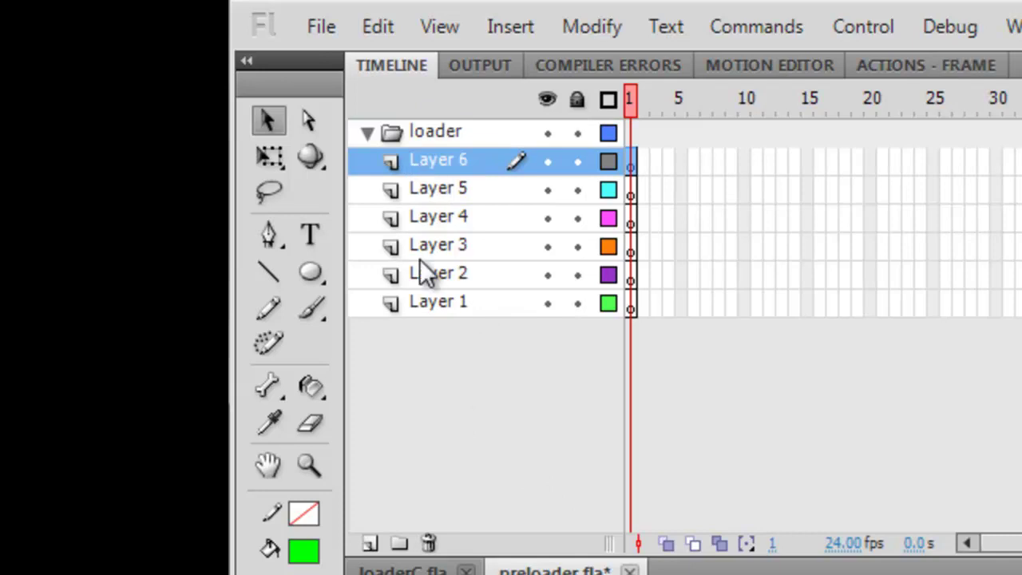
left_click(427, 308, "shift")
left_click_drag(432, 160, 456, 127)
left_click(570, 487)
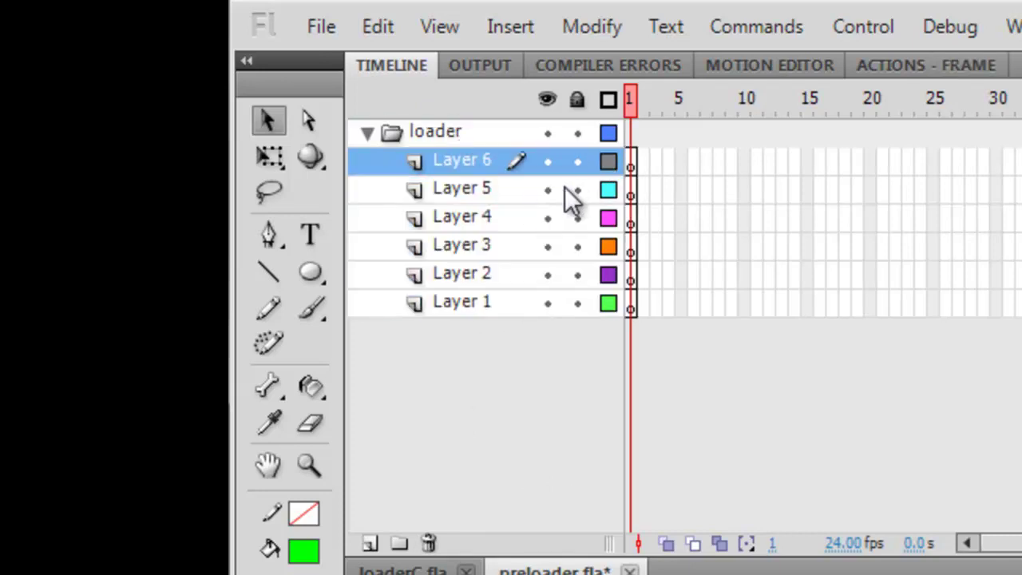
Step: Lock Layer 6 and rename it Actions
left_click(571, 159)
double_click(437, 163)
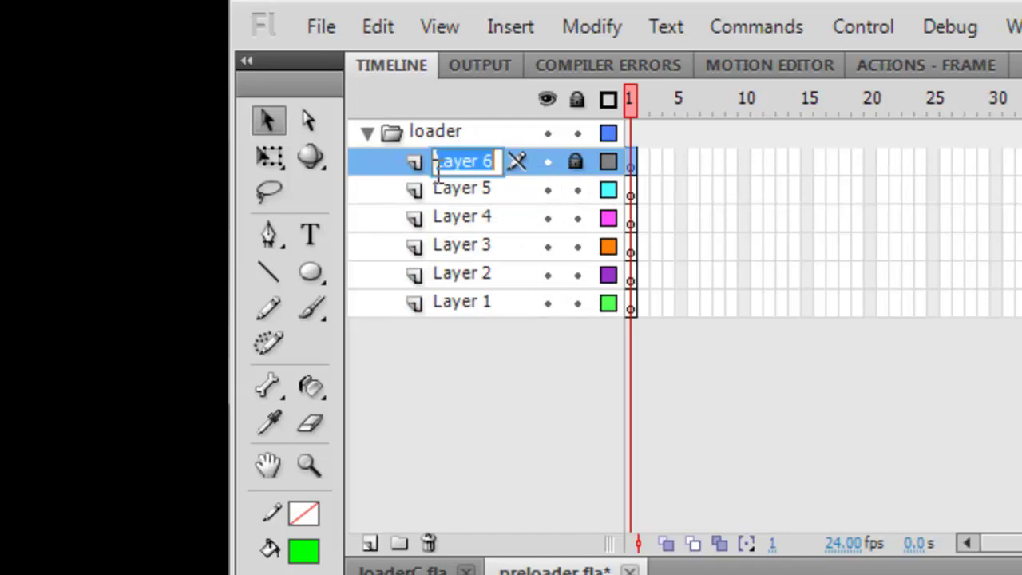
type("Actions")
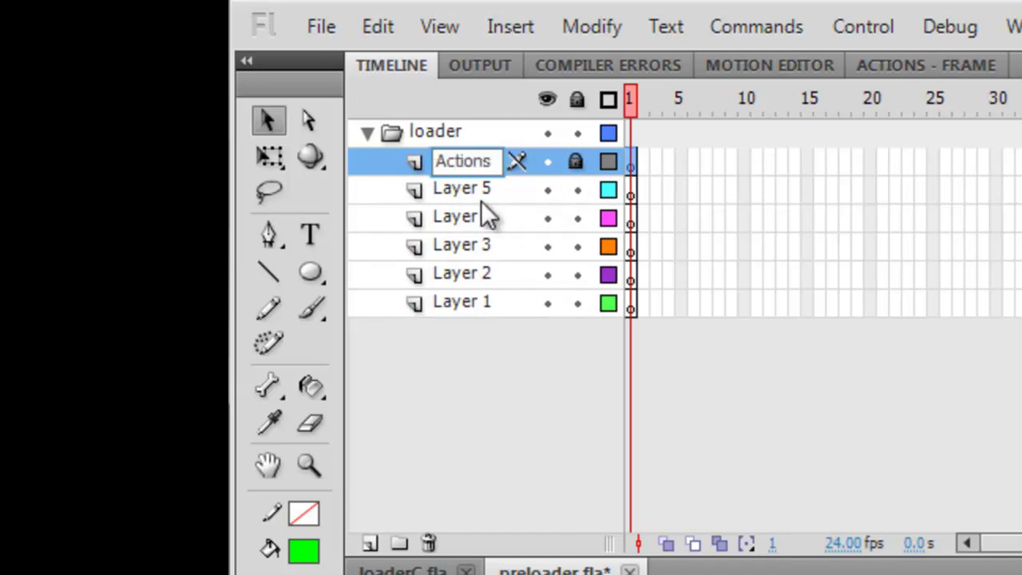
key("Return")
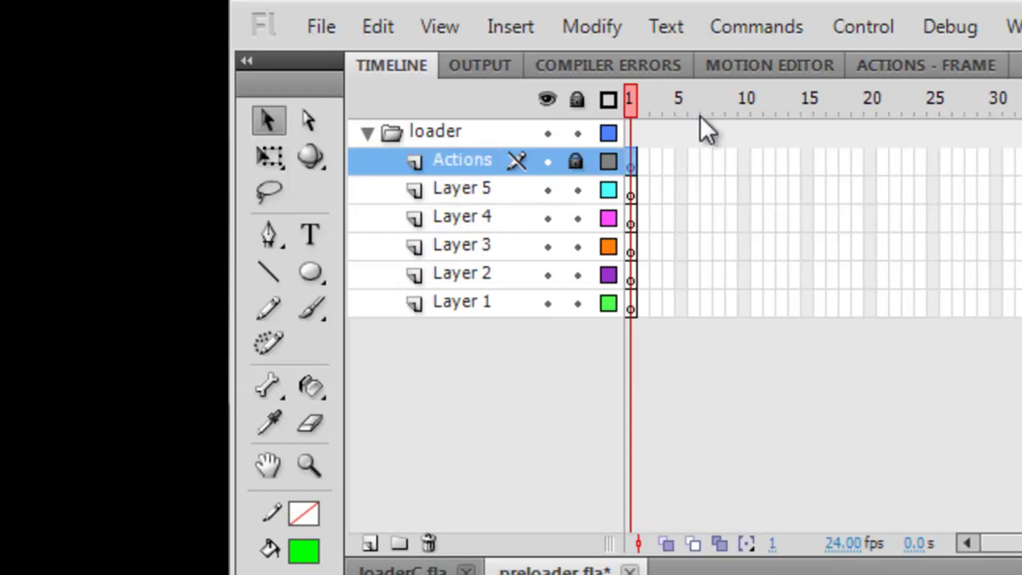
Step: Add the comment "//These are the actions" to the script of the Actions layer's first frame and save the document
left_click(898, 76)
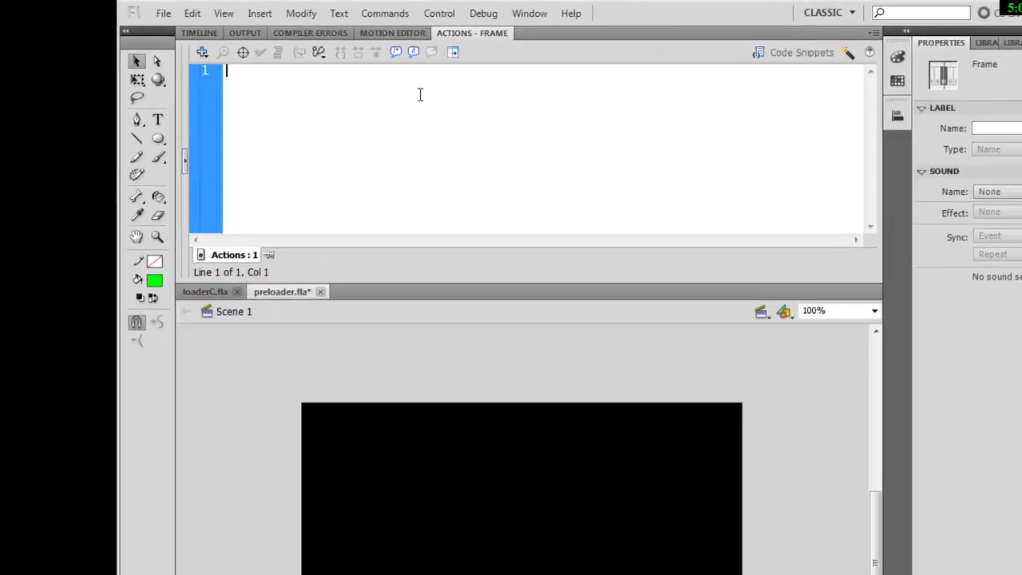
type("//THese are the ac")
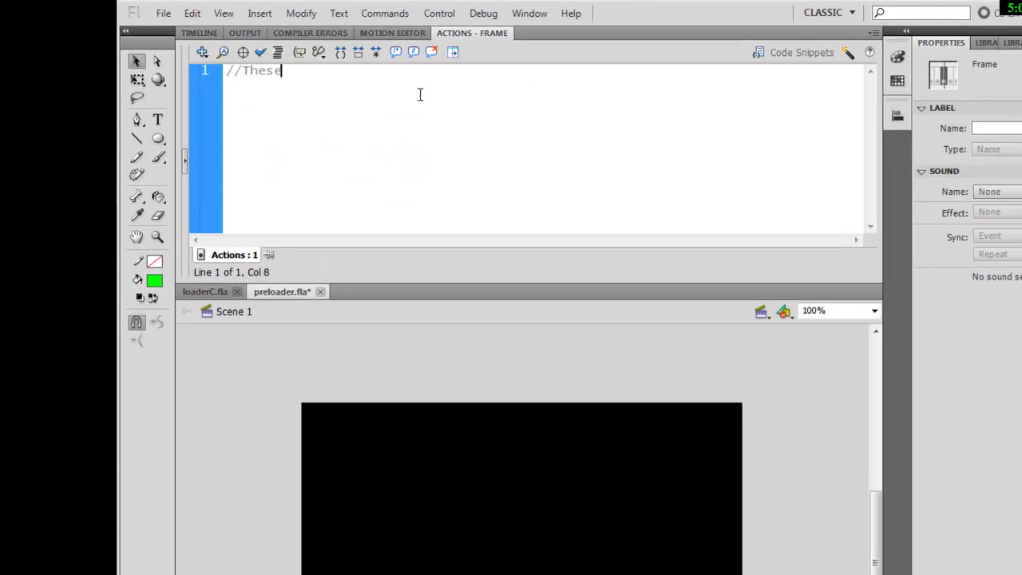
type("tions")
key("BackSpace")
key("BackSpace")
key("BackSpace")
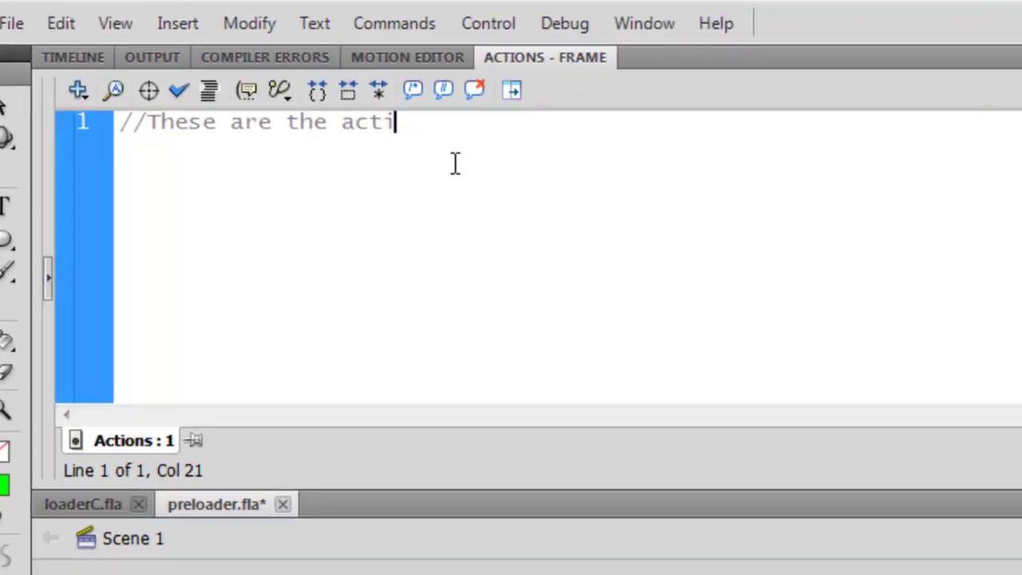
key("BackSpace")
key("BackSpace")
key("BackSpace")
key("BackSpace")
key("BackSpace")
key("BackSpace")
type("he actions")
key("ctrl+s")
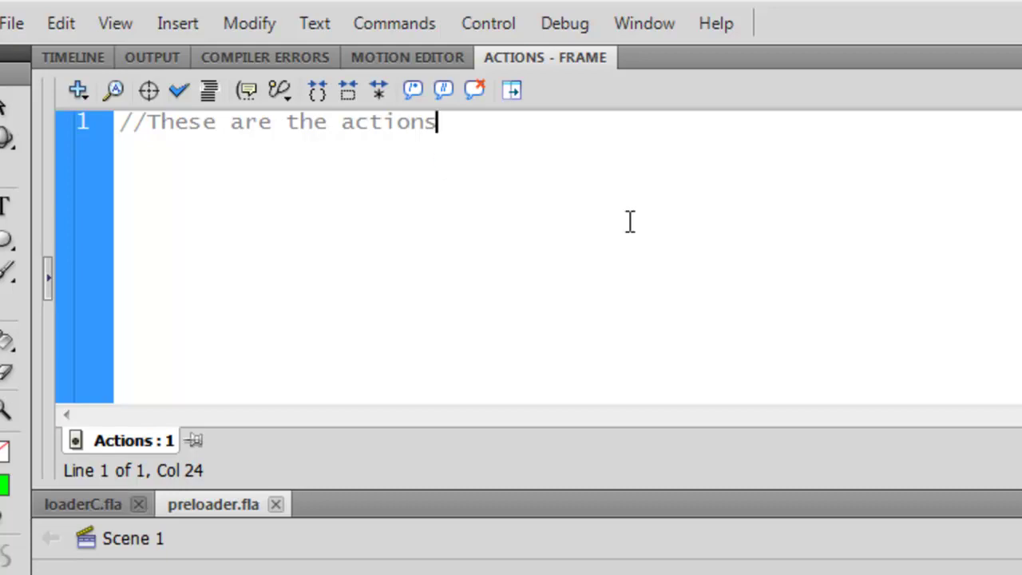
Step: Return to the timeline and rename Layer 5 as Front and Layer 4 as FrontLoaderPart
left_click(80, 56)
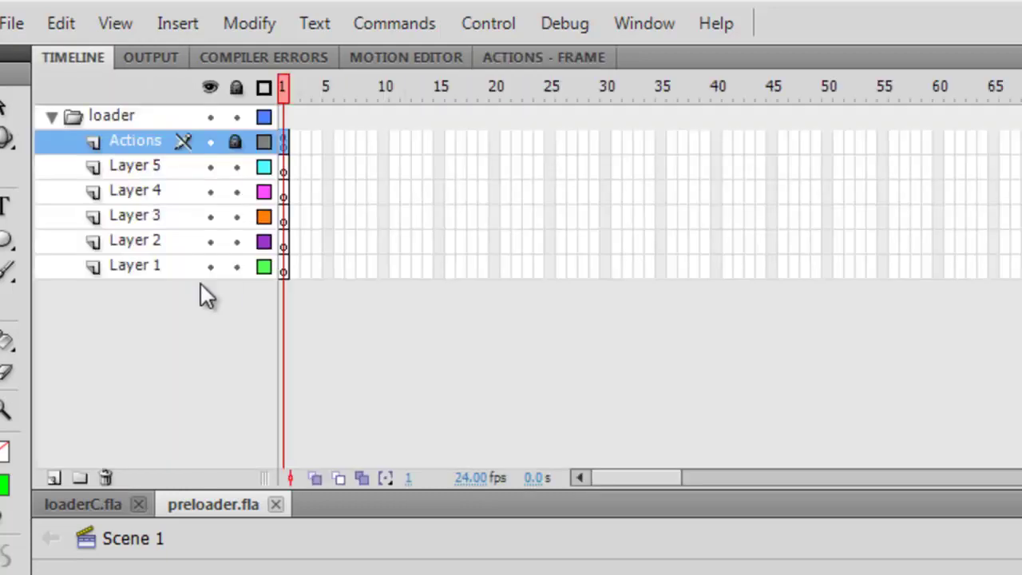
left_click(143, 174)
double_click(143, 172)
type("Front")
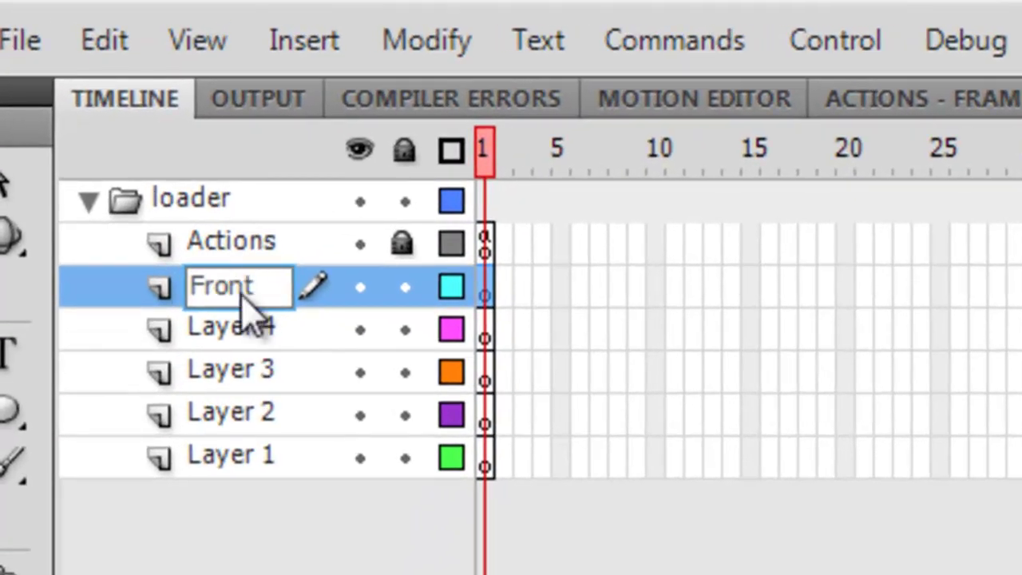
double_click(228, 331)
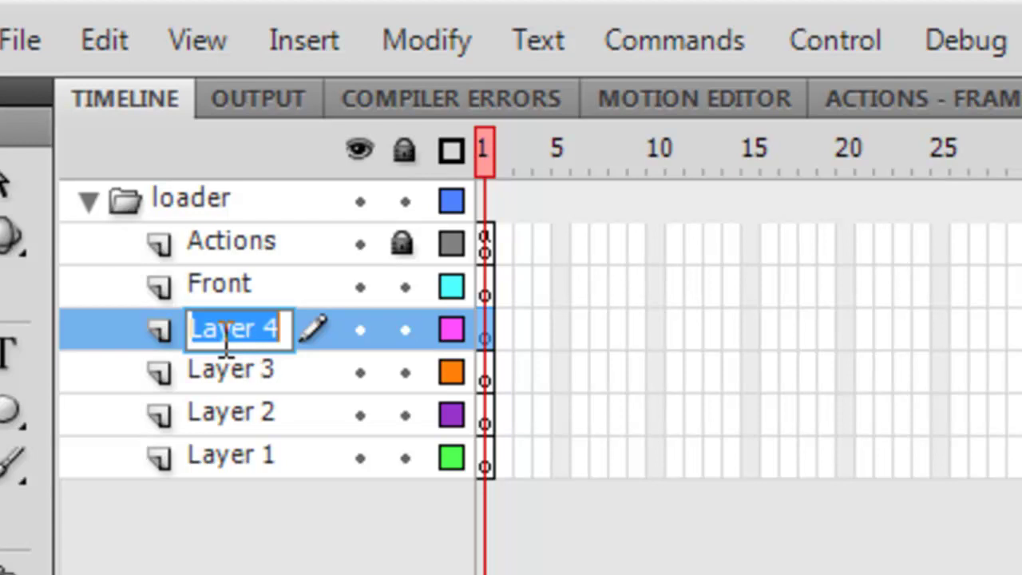
type("FrontLoader")
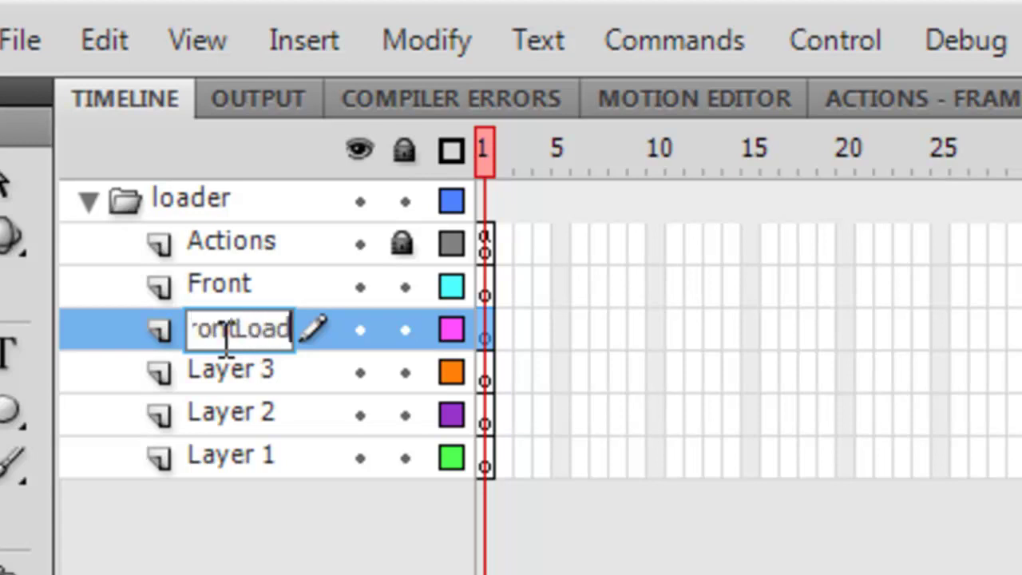
type("Part")
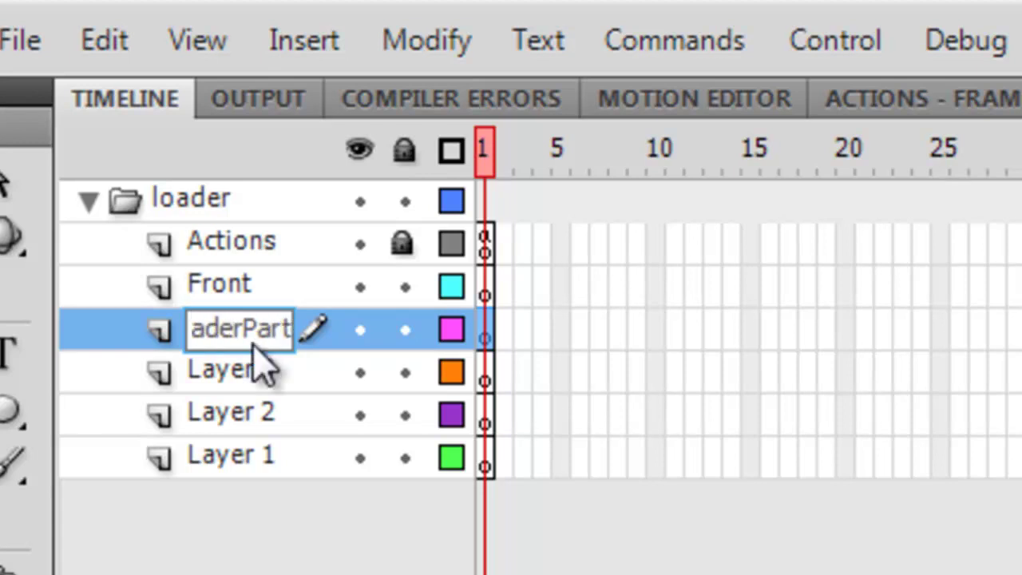
Step: Rename Layer 3 as Mask and Layer 2 as BackLoaderPart
left_click(247, 376)
double_click(247, 376)
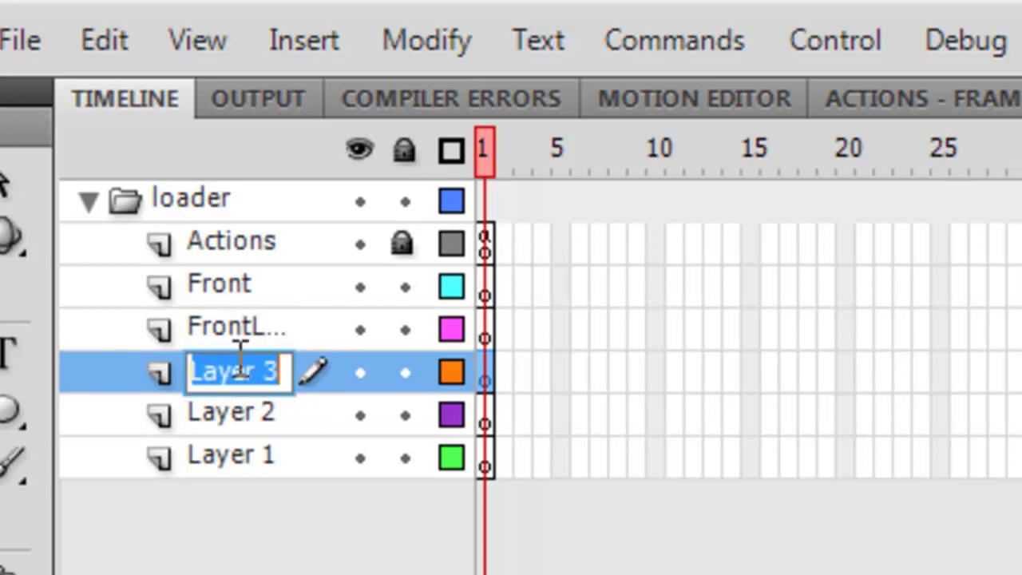
type("Mask")
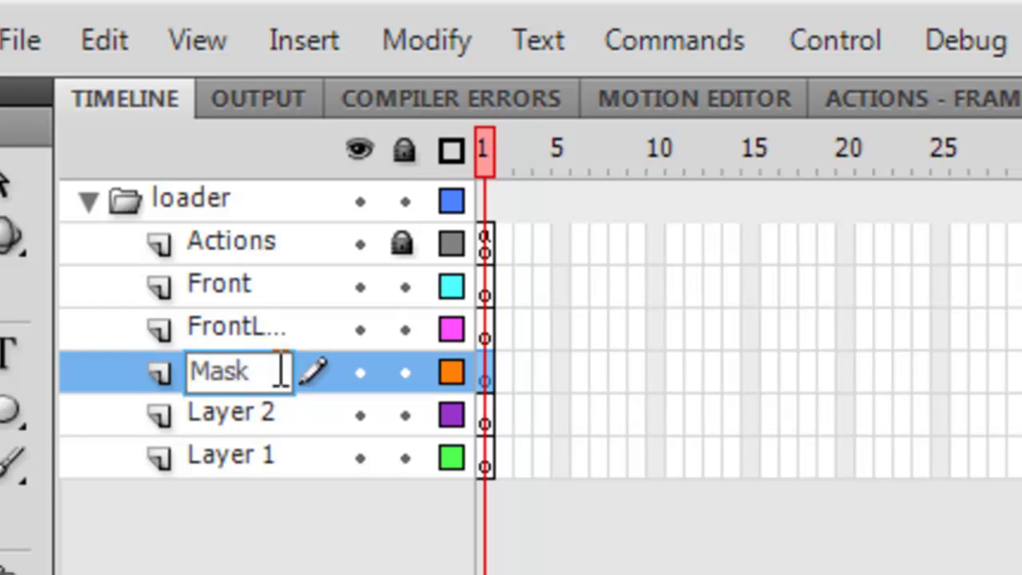
left_click(260, 411)
double_click(261, 413)
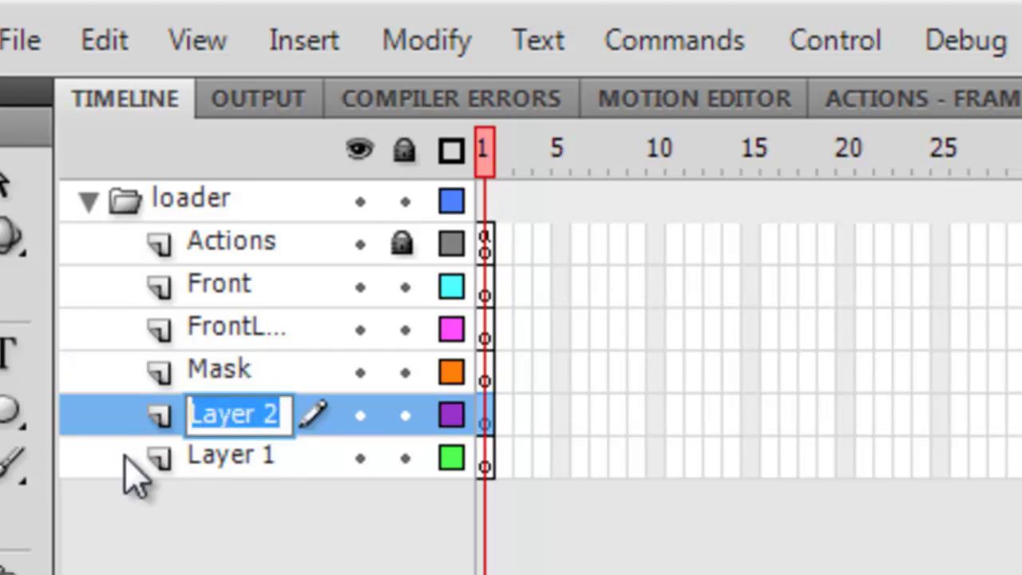
type("BackLoad")
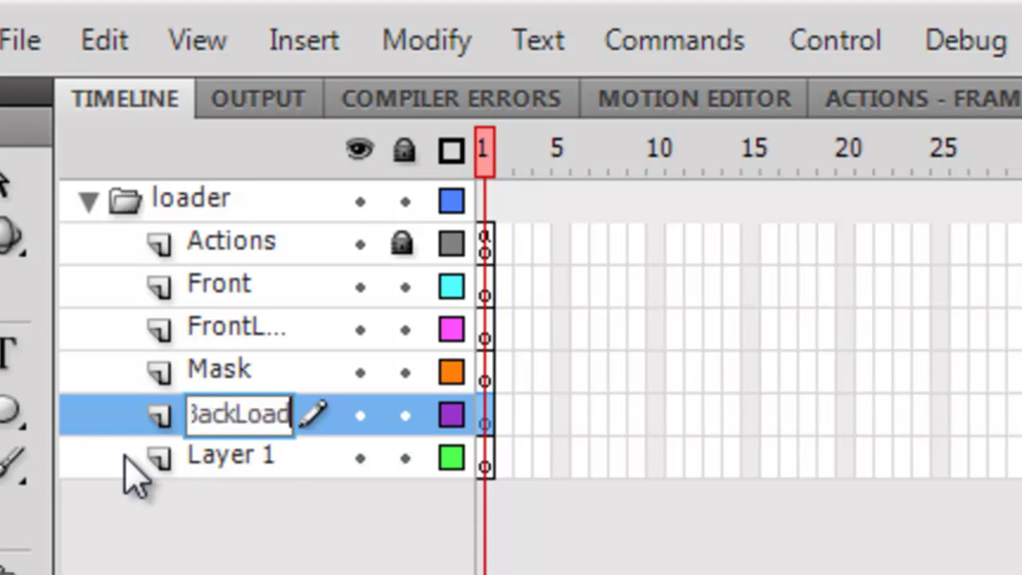
type("erPart")
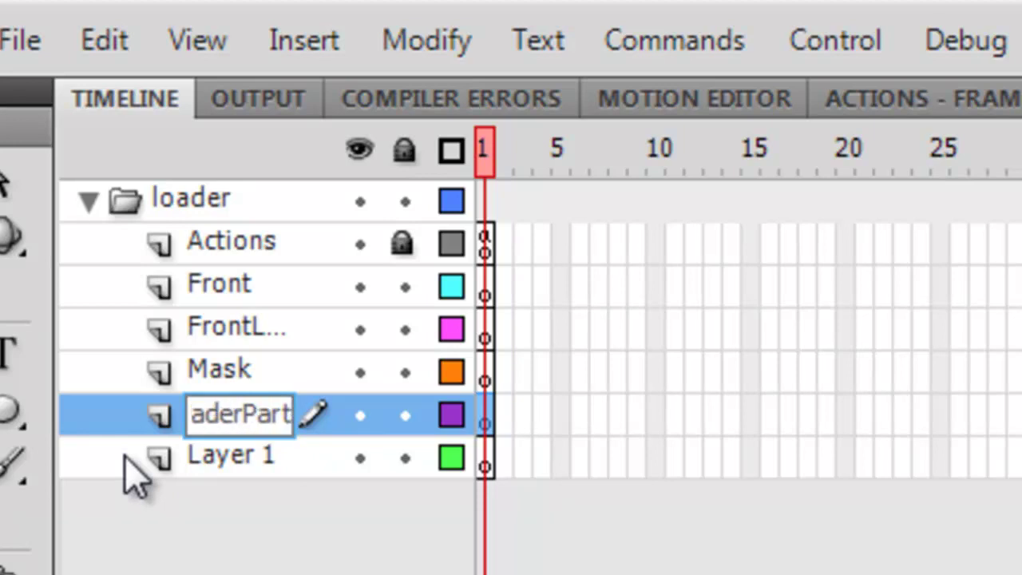
Step: Rename Layer 1, the lowest layer in the loader folder, as BG
left_click(238, 462)
double_click(229, 451)
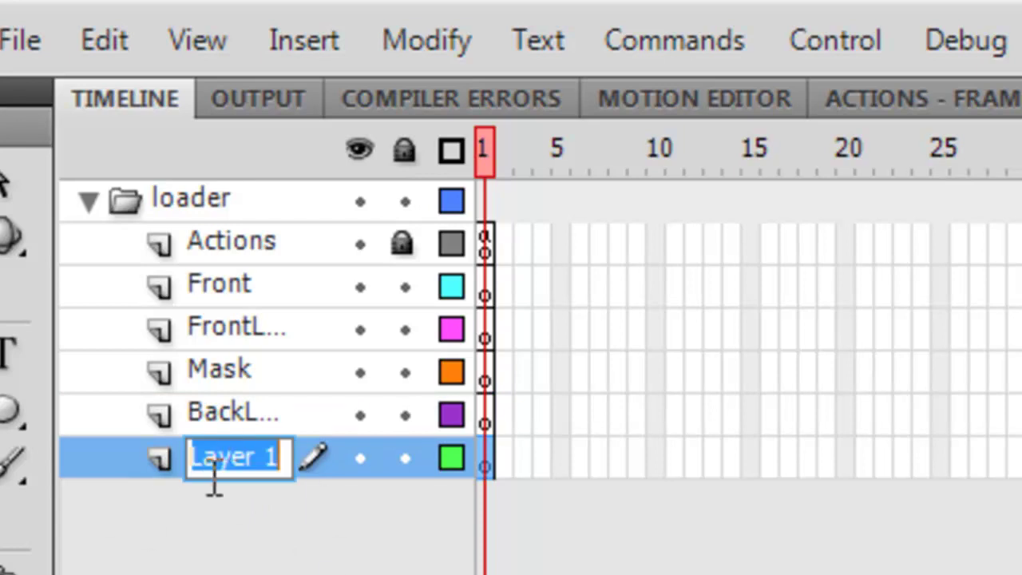
type("BG")
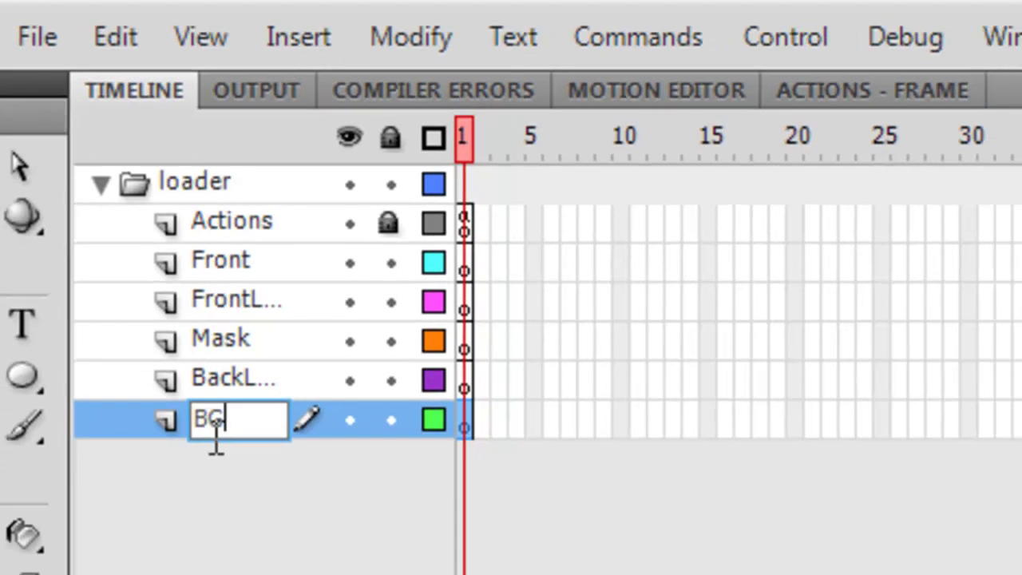
key("Return")
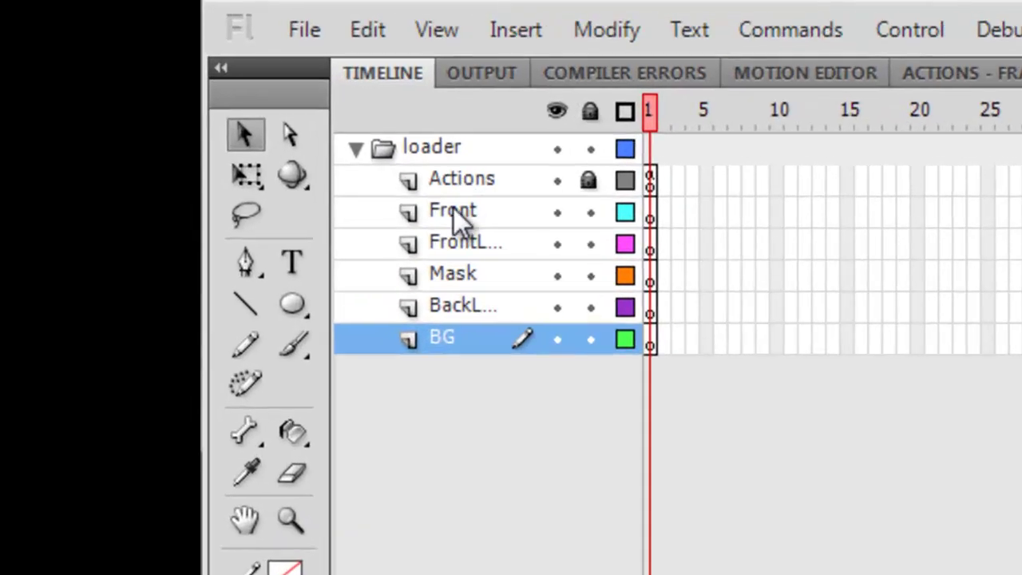
Step: Make the Front layer active and fit the whole stage to the document window
left_click(234, 68)
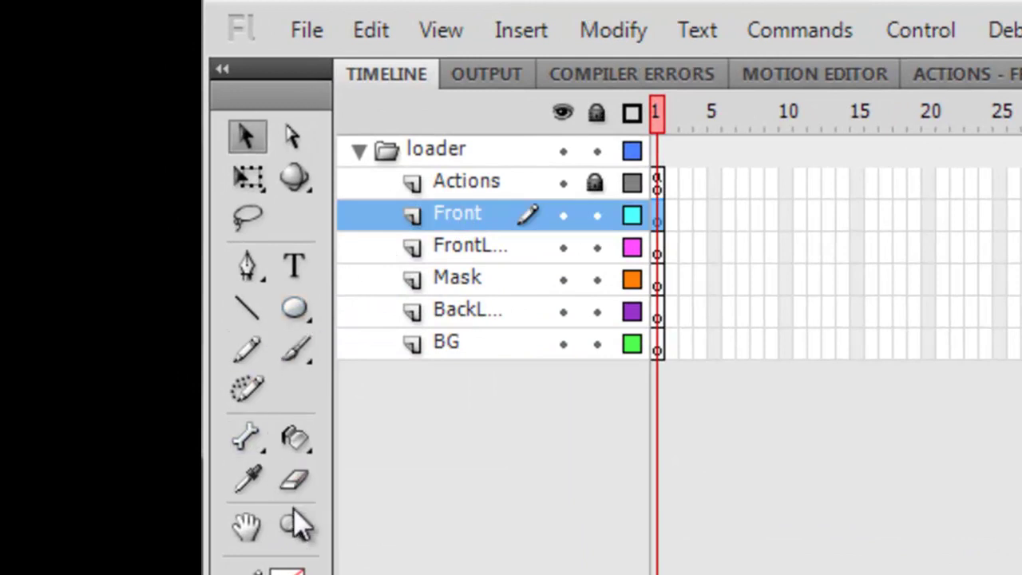
left_click(255, 522)
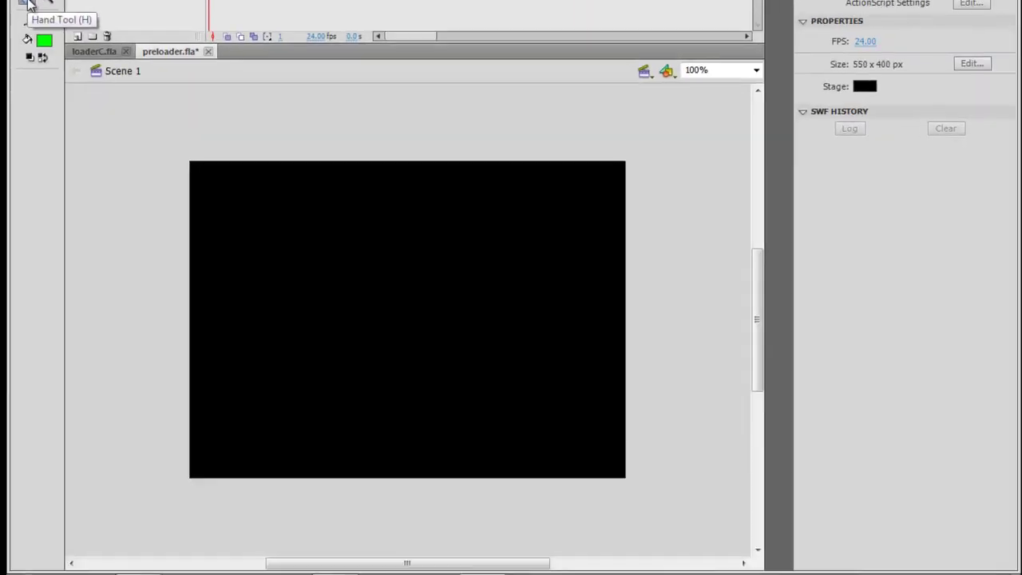
key("v")
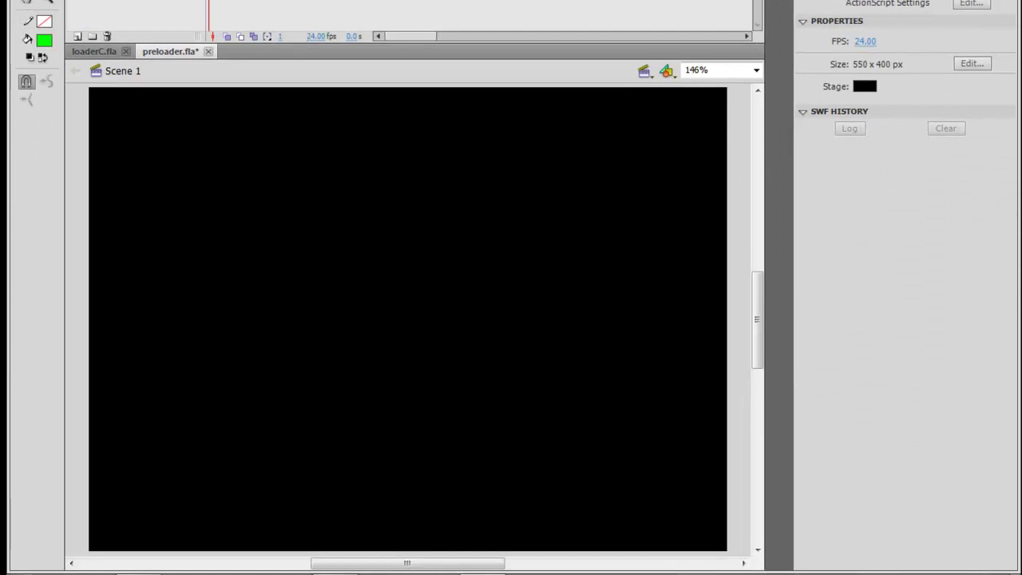
Step: Switch the fill colour to white on a trial circle drawn mid-stage and delete that circle
key("o")
left_click_drag(287, 175, 495, 404)
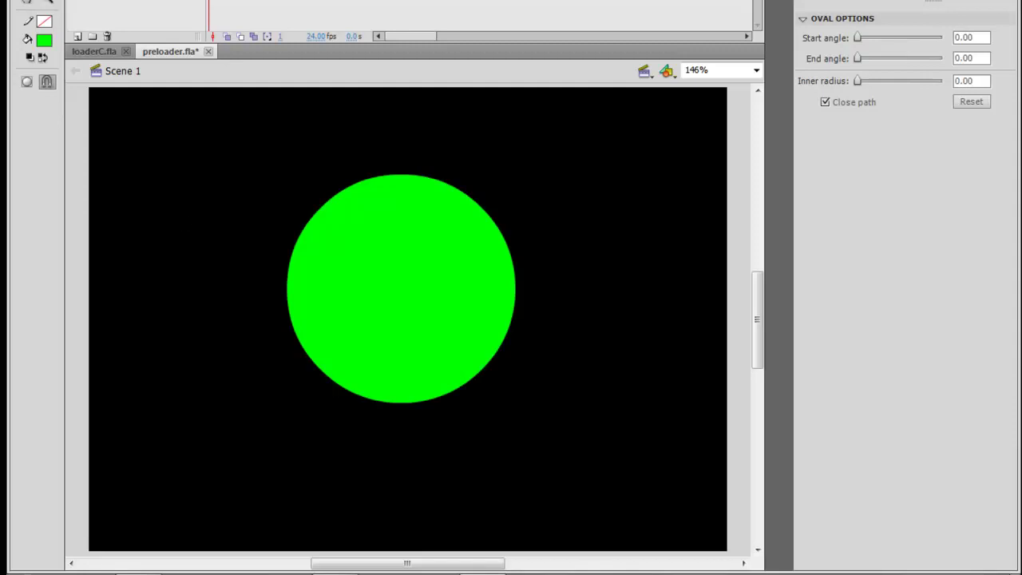
key("v")
left_click(395, 273)
left_click(877, 8)
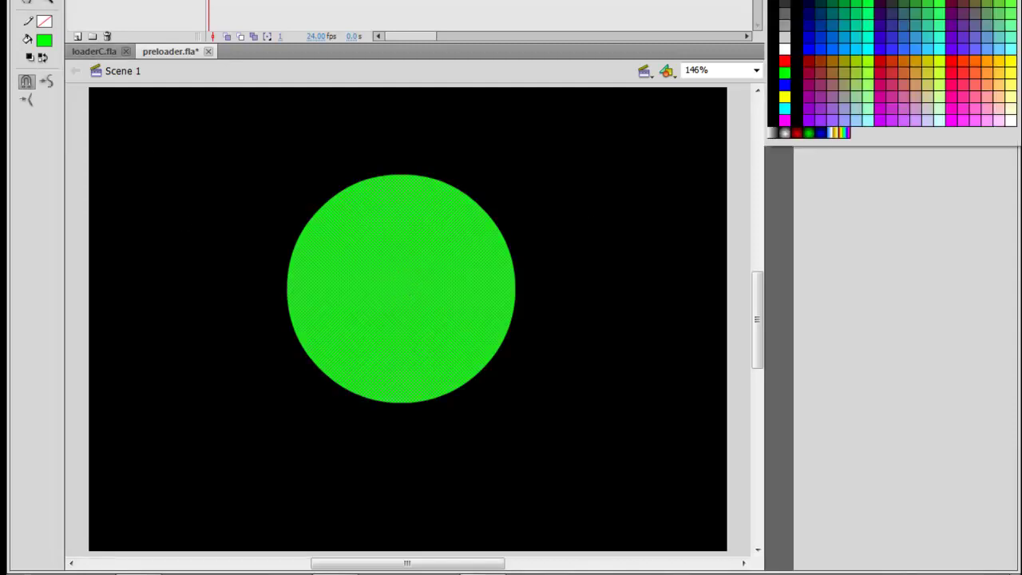
left_click(786, 48)
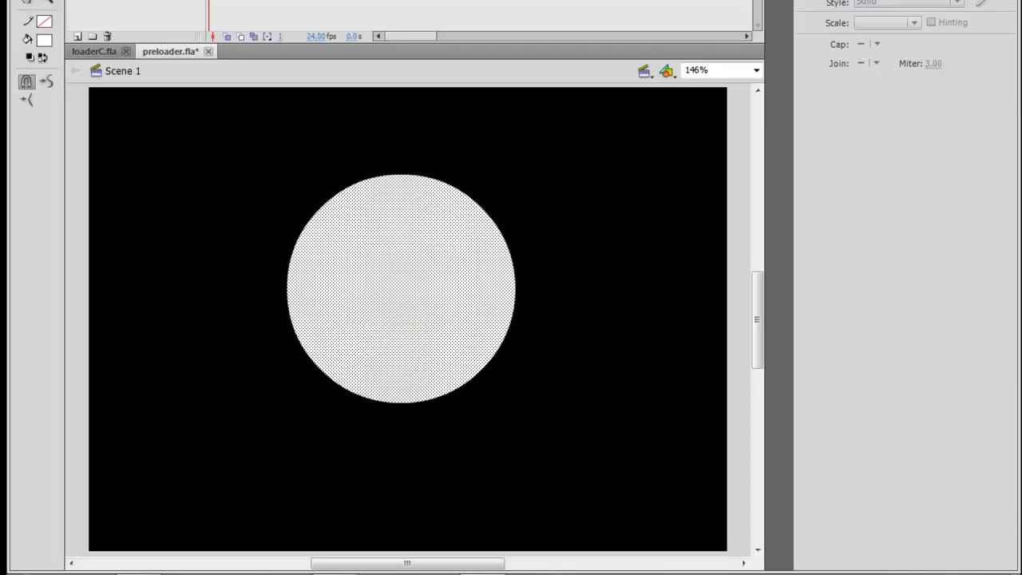
key("Delete")
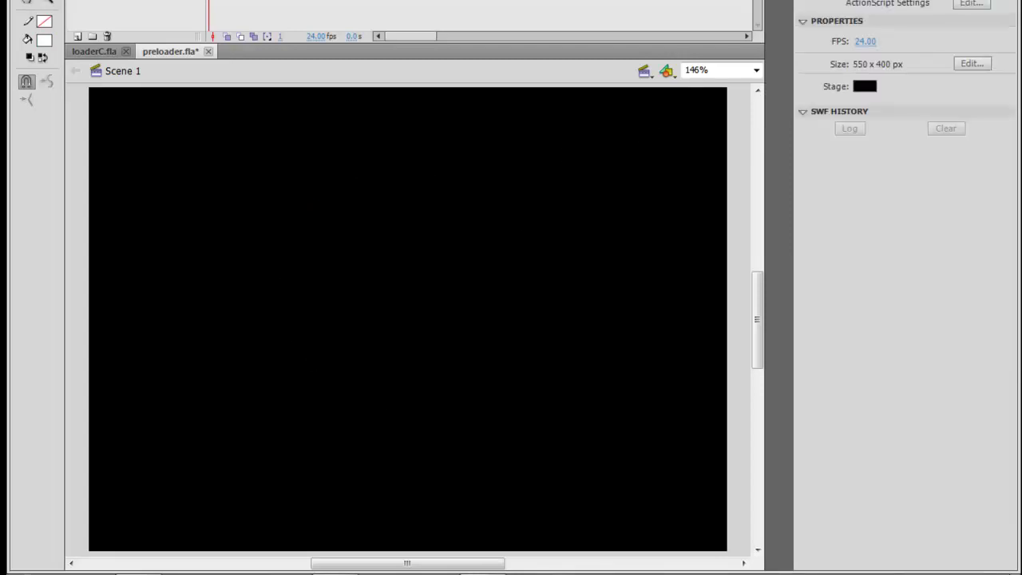
key("o")
left_click_drag(272, 193, 511, 375)
key("ctrl+z")
Step: Set both the start angle and the end angle of the Oval Primitive tool to 0
scroll(918, 120, "down", 2)
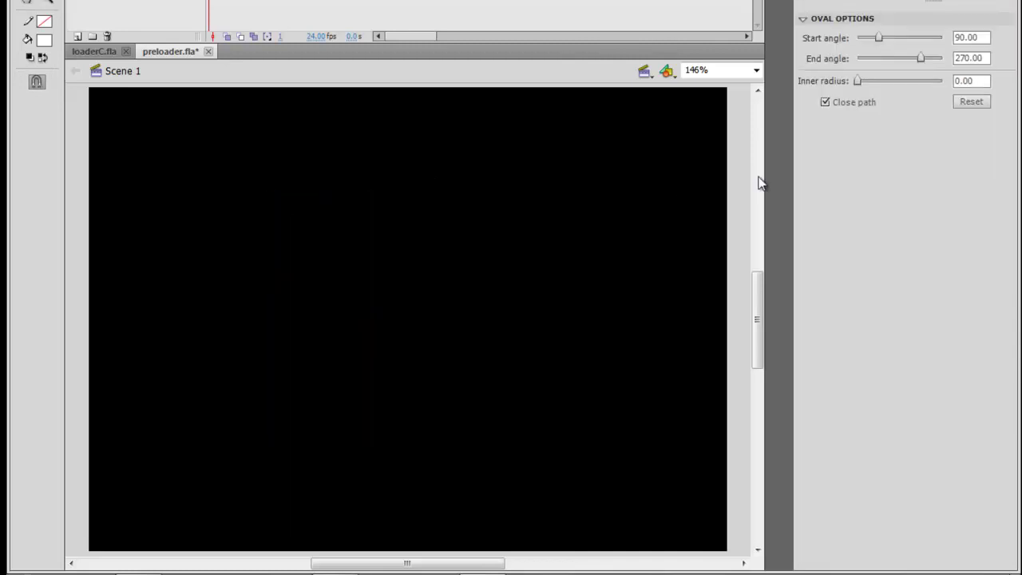
left_click(970, 58)
type("0")
left_click(971, 38)
type("0")
key("Return")
Step: Draw a white oval primitive circle about 218 px wide and move it near the middle of the stage
left_click_drag(329, 242, 581, 459)
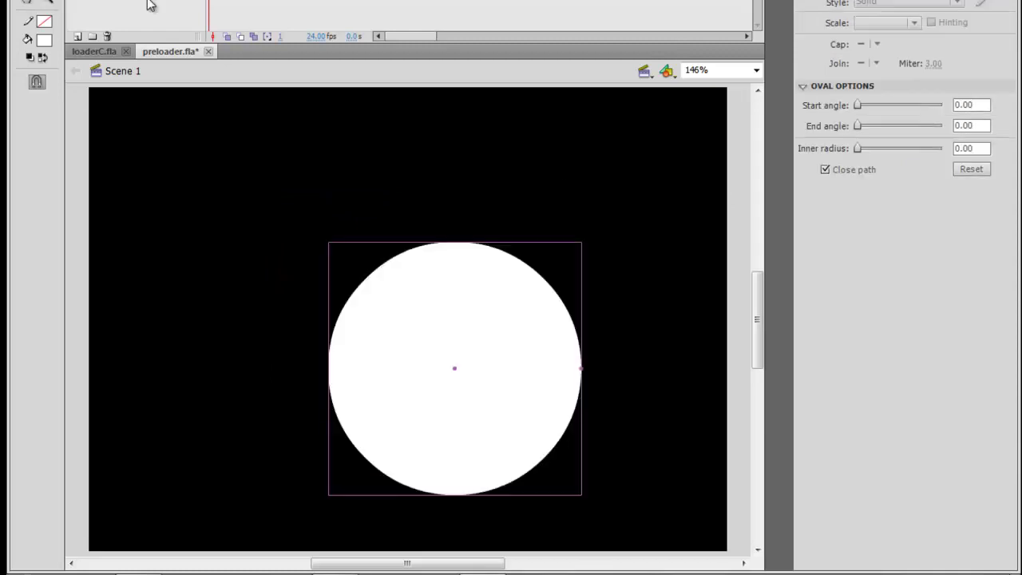
key("v")
left_click_drag(520, 392, 436, 322)
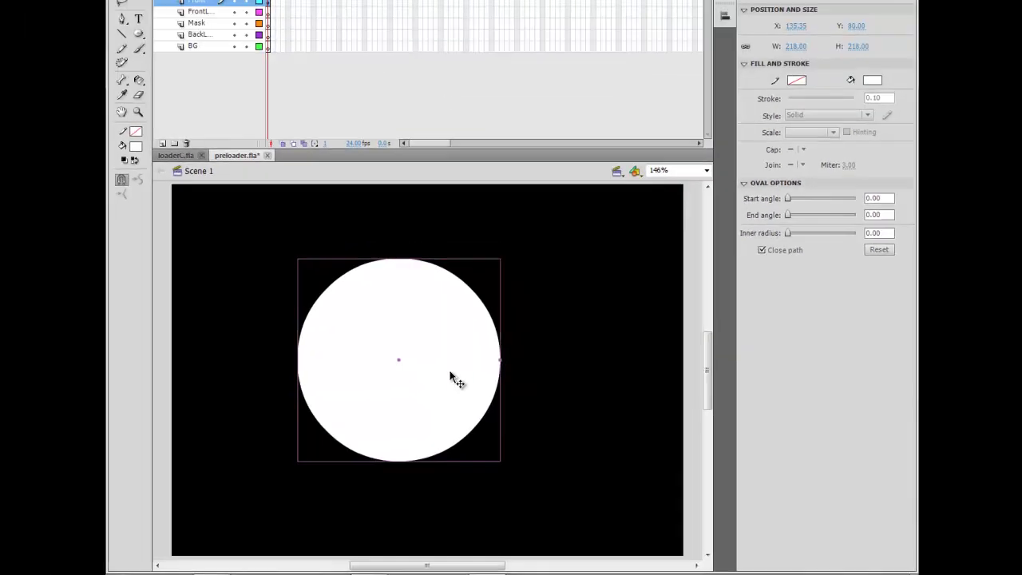
left_click_drag(449, 373, 470, 374)
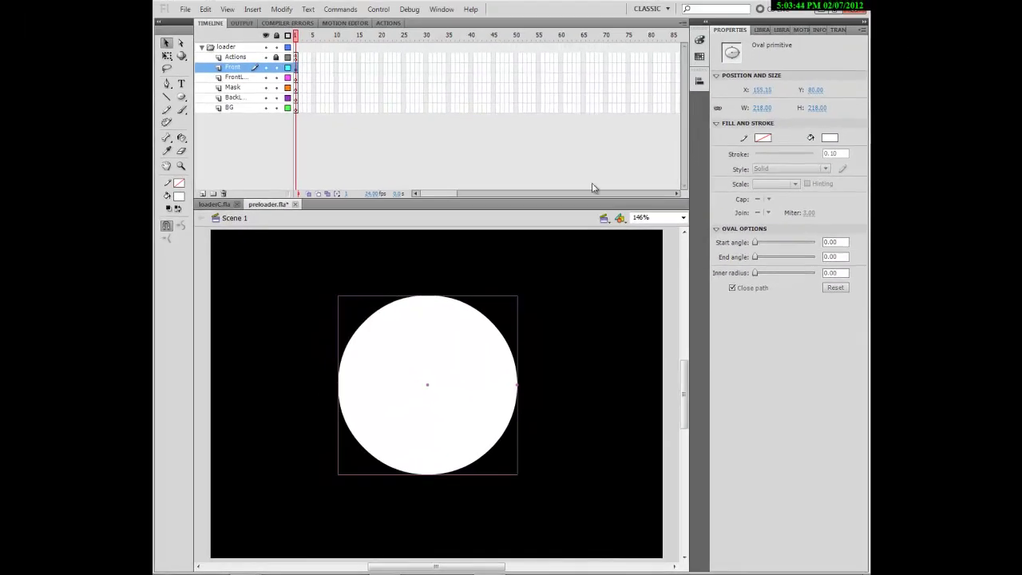
Step: Center the white circle on the stage both ways and enlarge its inner radius to about 85, forming a ring
left_click(725, 14)
left_click(562, 105)
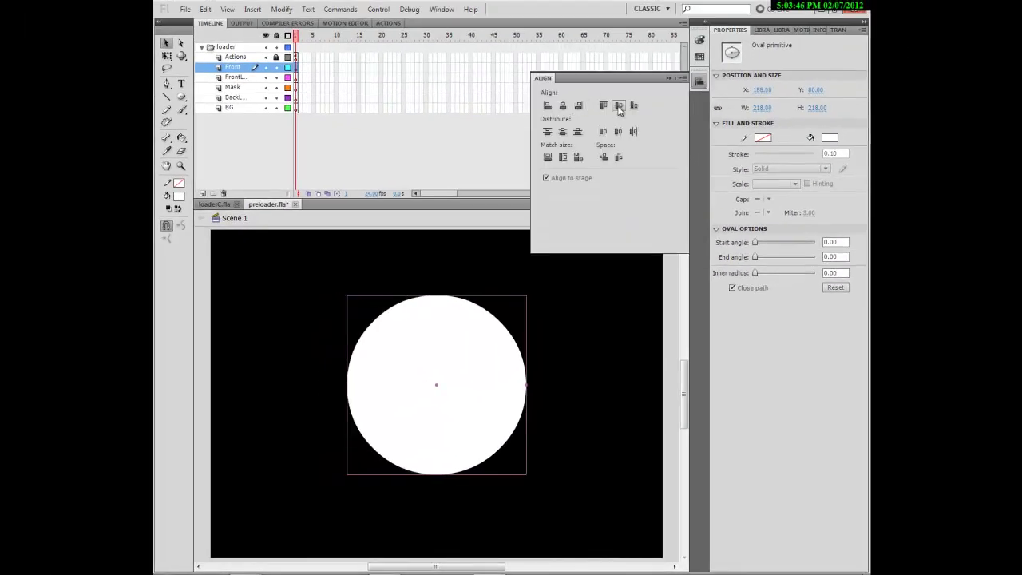
left_click(619, 106)
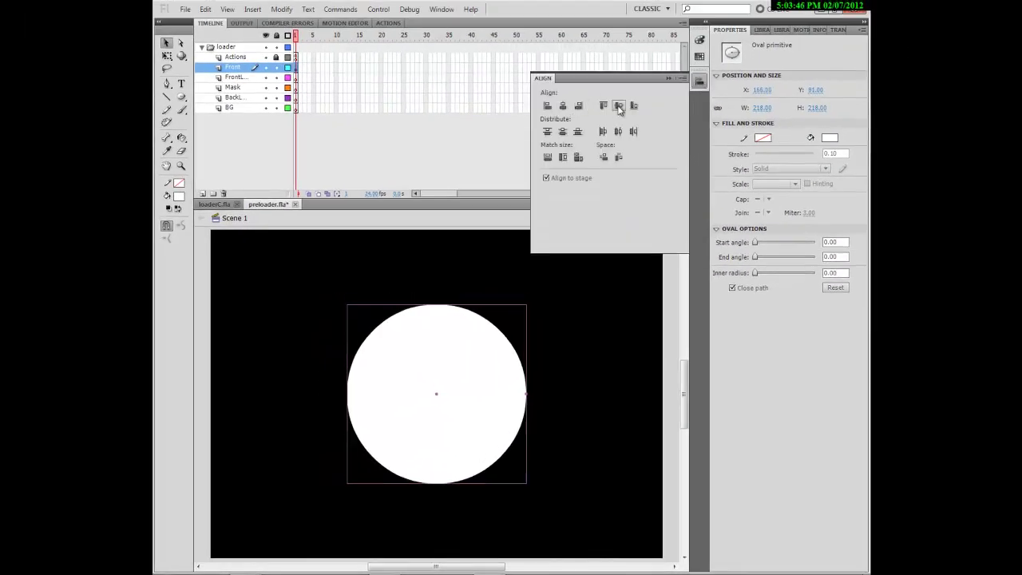
left_click(697, 83)
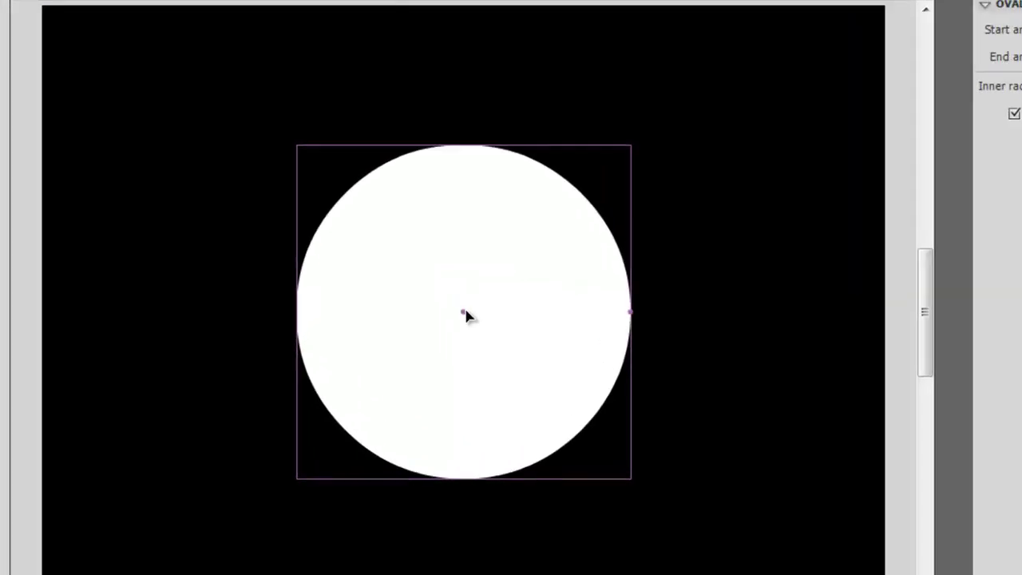
left_click_drag(468, 305, 613, 268)
left_click(627, 204)
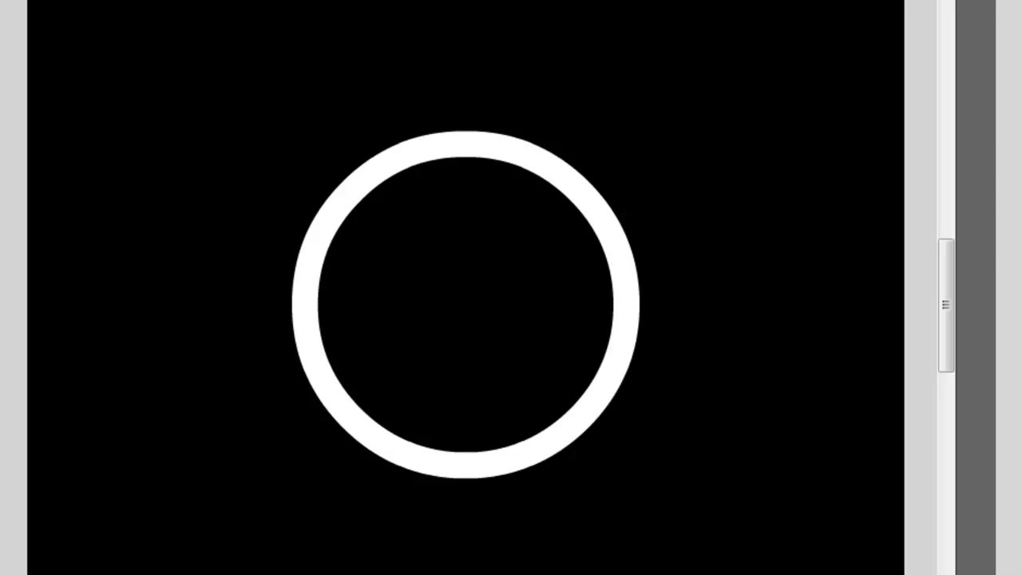
Step: Draw a smaller white circle about two thirds of the ring's width and center it on the stage inside the ring
left_click_drag(408, 249, 646, 450)
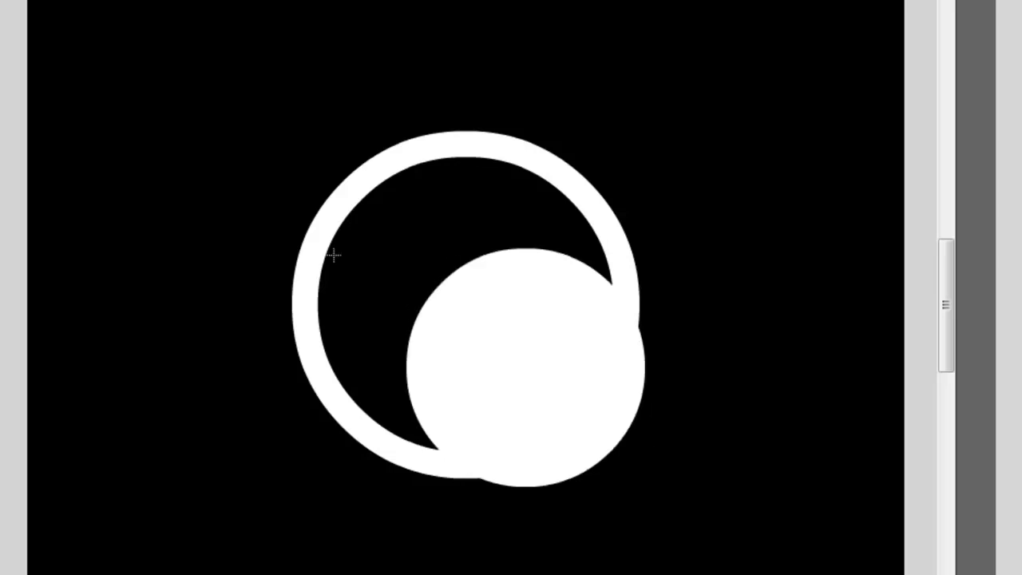
left_click(531, 330)
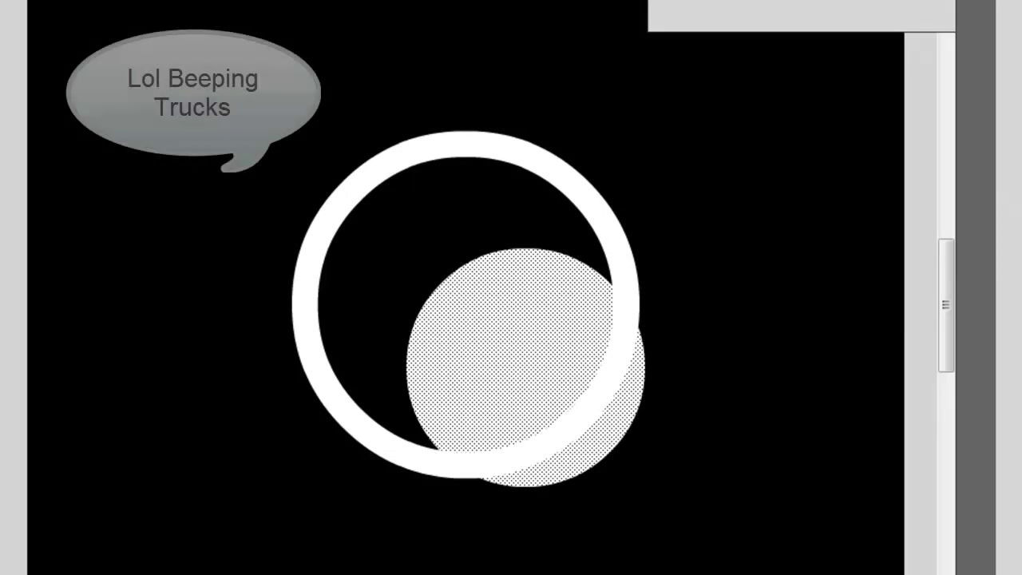
key("ctrl+alt+h")
key("ctrl+alt+t")
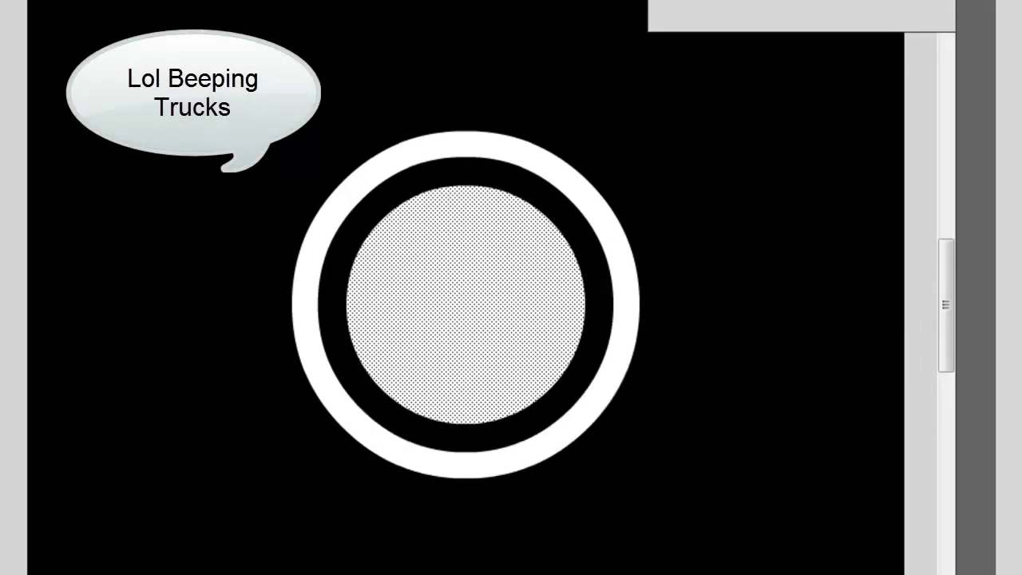
Step: Make the outer white ring slightly thinner by enlarging its inner radius
left_click(645, 281)
left_click(620, 287)
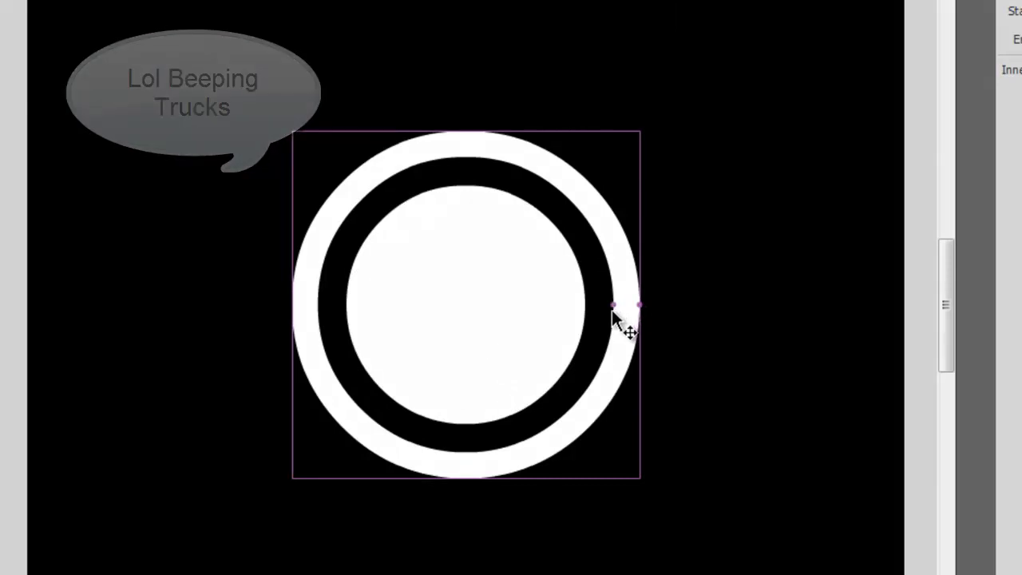
left_click_drag(614, 301, 620, 311)
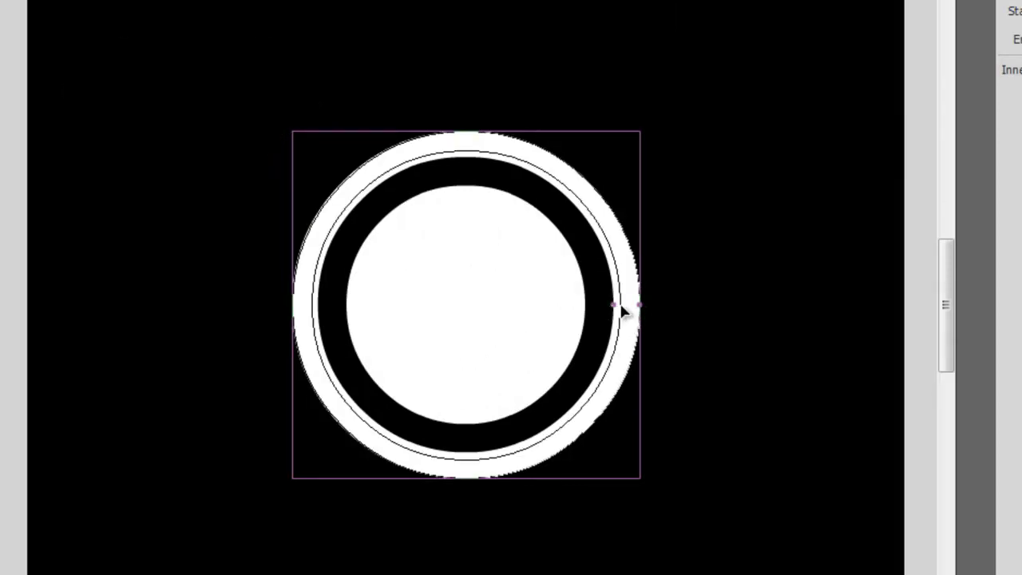
left_click(703, 283)
left_click(464, 335)
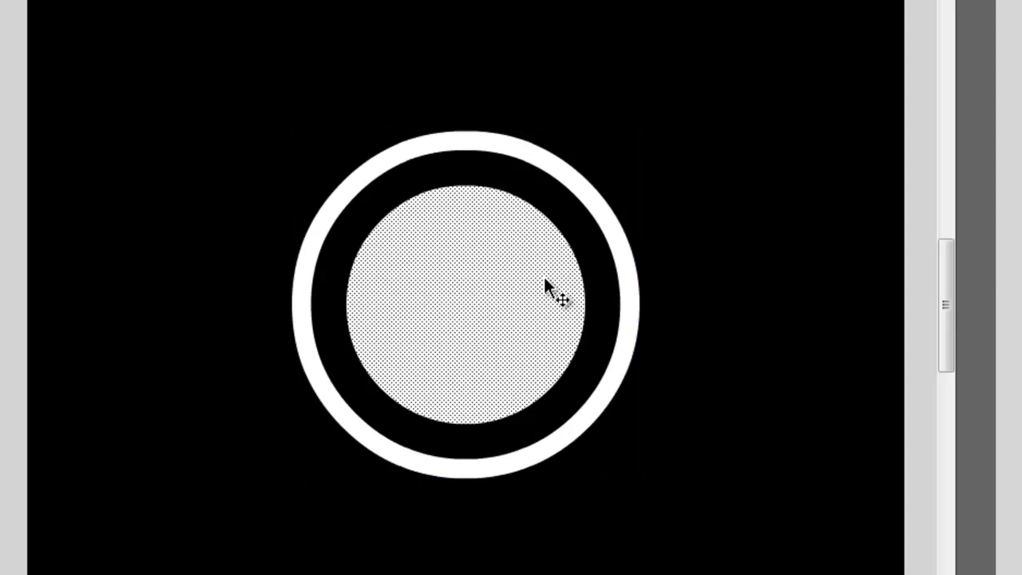
left_click(552, 112)
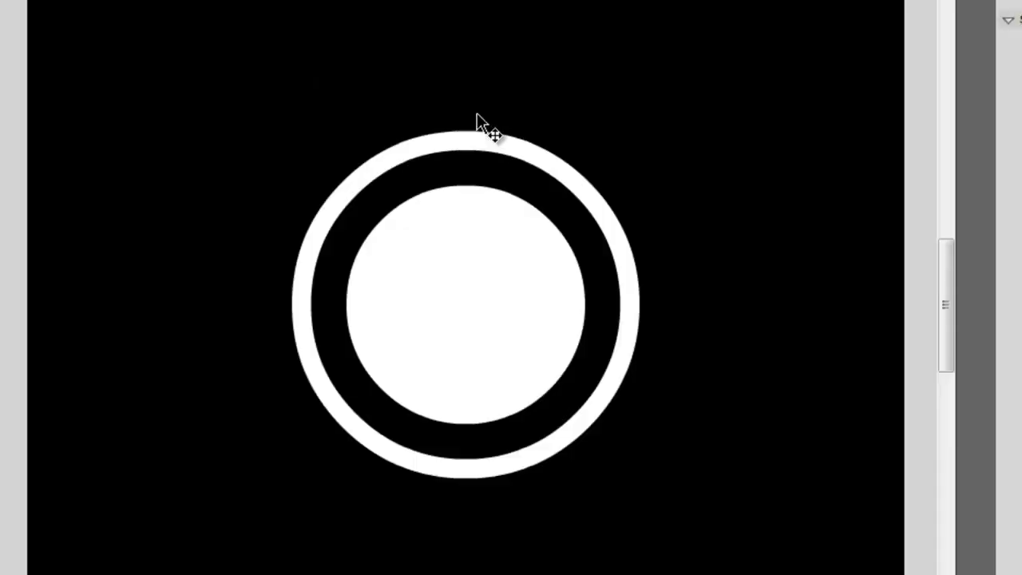
scroll(447, 72, "up", 3)
scroll(416, 56, "down", 6)
scroll(423, 120, "up", 6)
scroll(427, 146, "down", 3)
left_click_drag(196, 94, 739, 496)
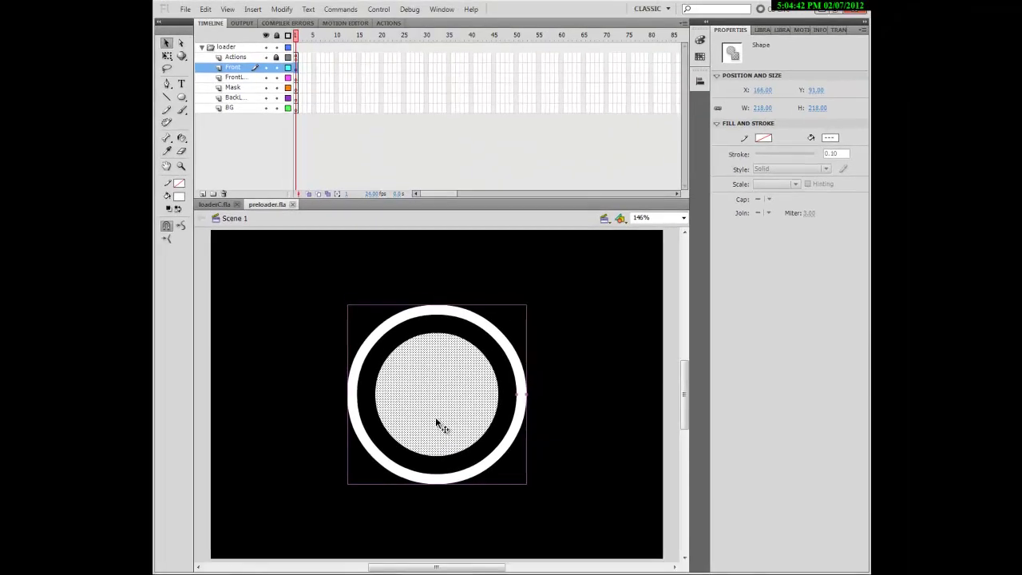
right_click(436, 417)
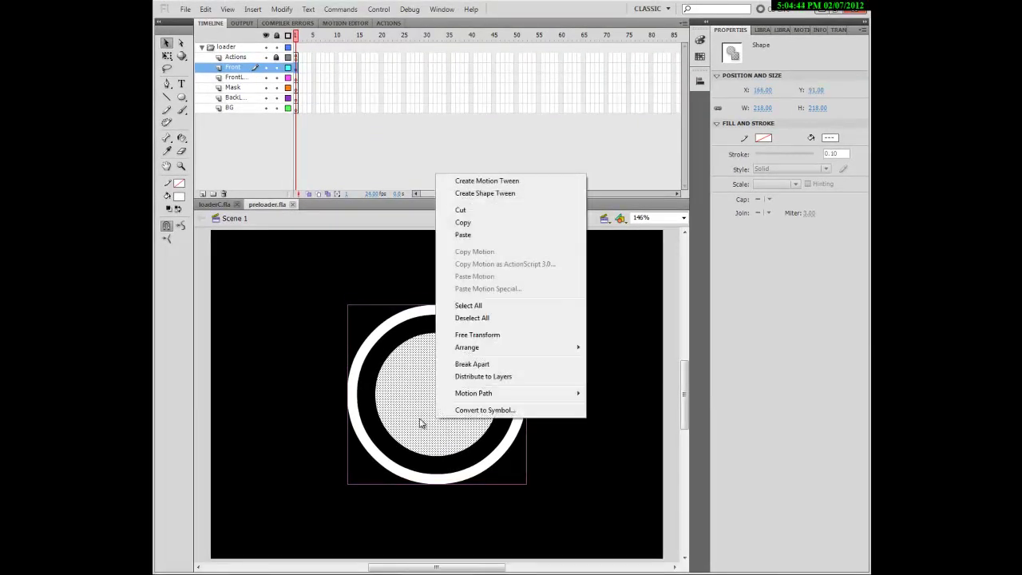
left_click(327, 401)
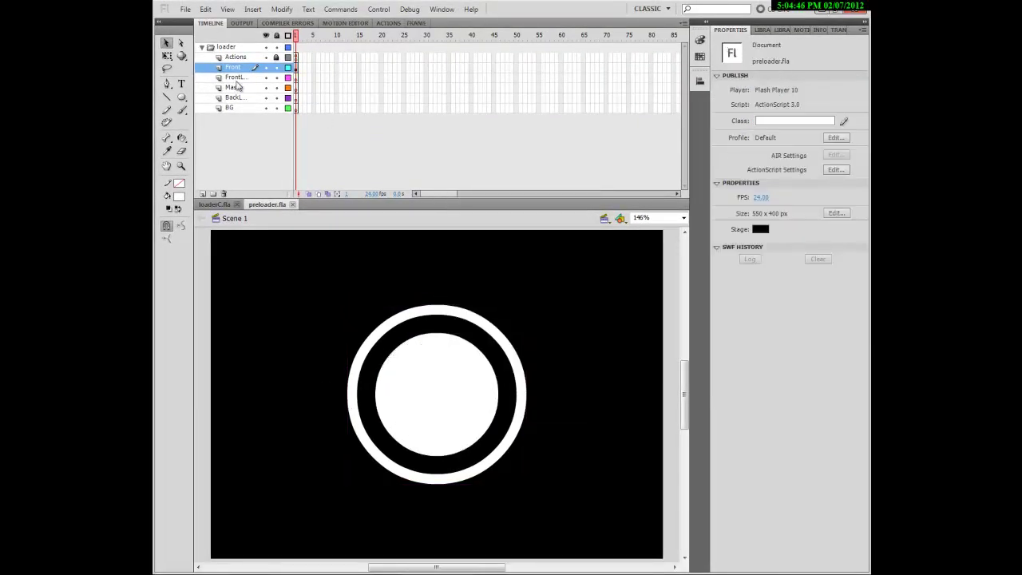
Step: Lock the Front layer and make FrontLoaderPart the active layer for drawing with the Oval Primitive tool
left_click(276, 68)
left_click(238, 79)
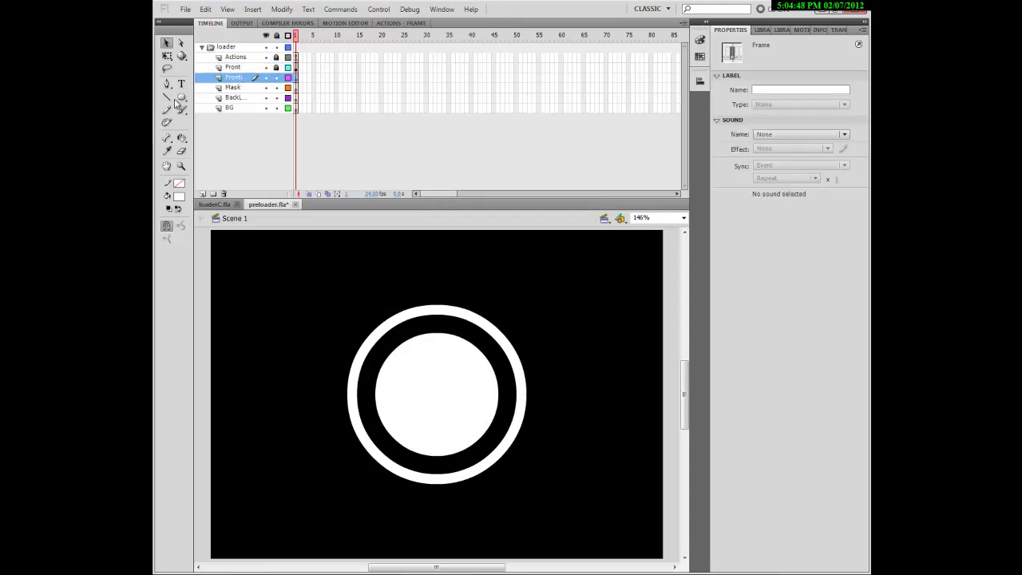
left_click_drag(181, 97, 226, 129)
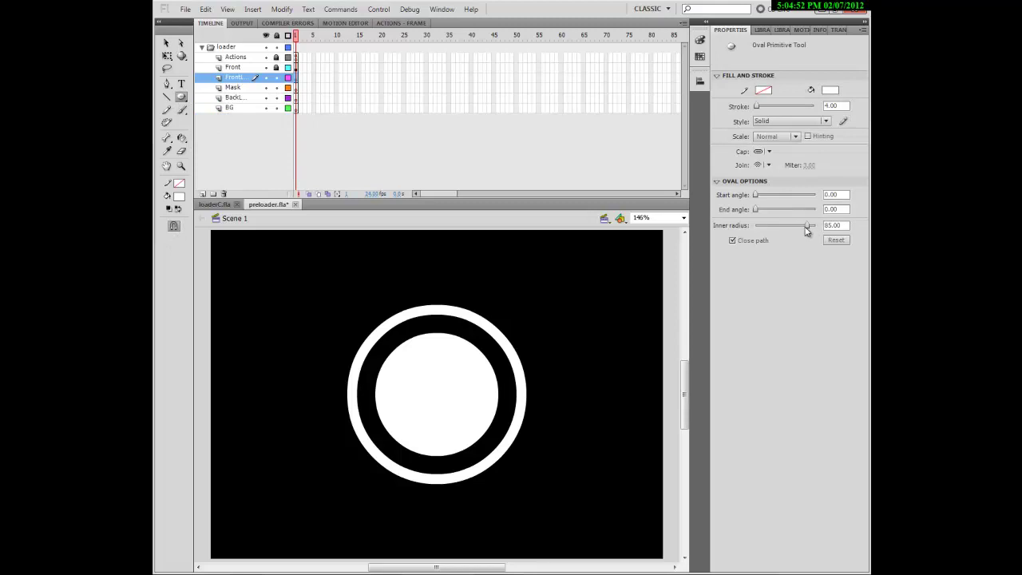
Step: Set the Oval Primitive tool's inner radius to 0, start angle to 90 and end angle to 270
left_click_drag(809, 229, 728, 229)
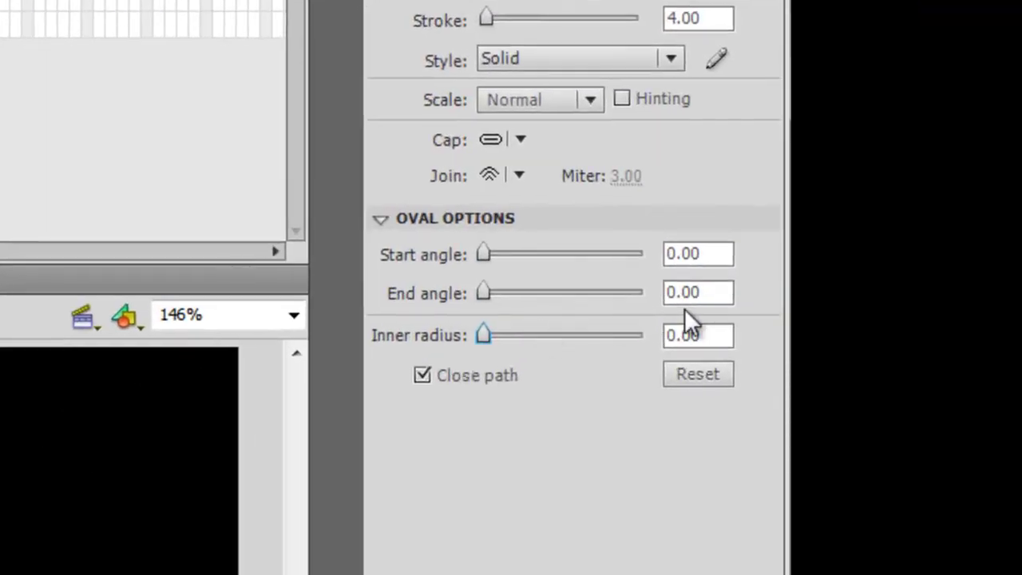
left_click(706, 254)
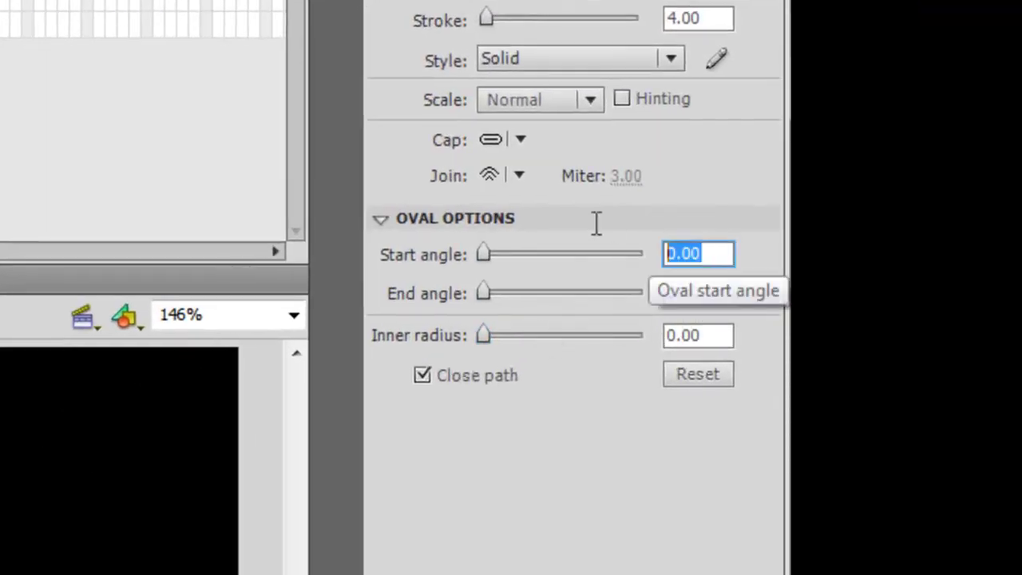
type("90")
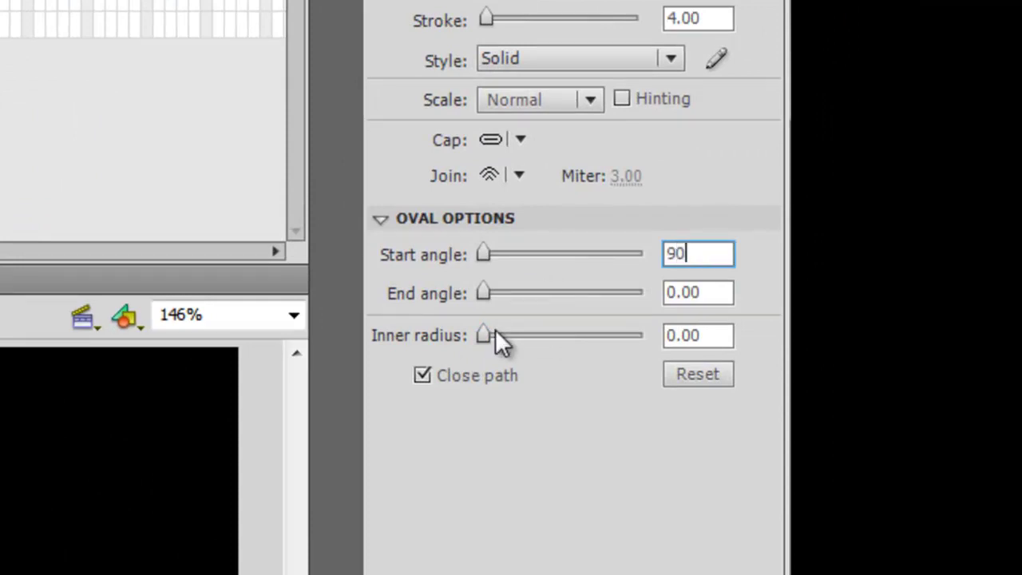
key("Return")
left_click(707, 292)
type("270")
key("Return")
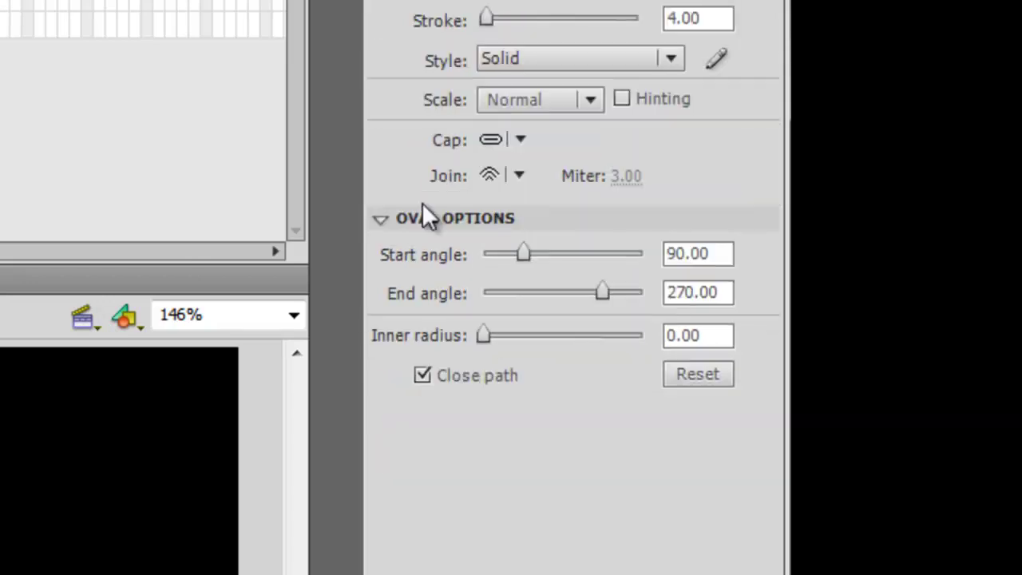
Step: Draw a half circle with a red #FF0000 fill over the left side of the ring on the FrontLoaderPart layer
left_click(501, 2)
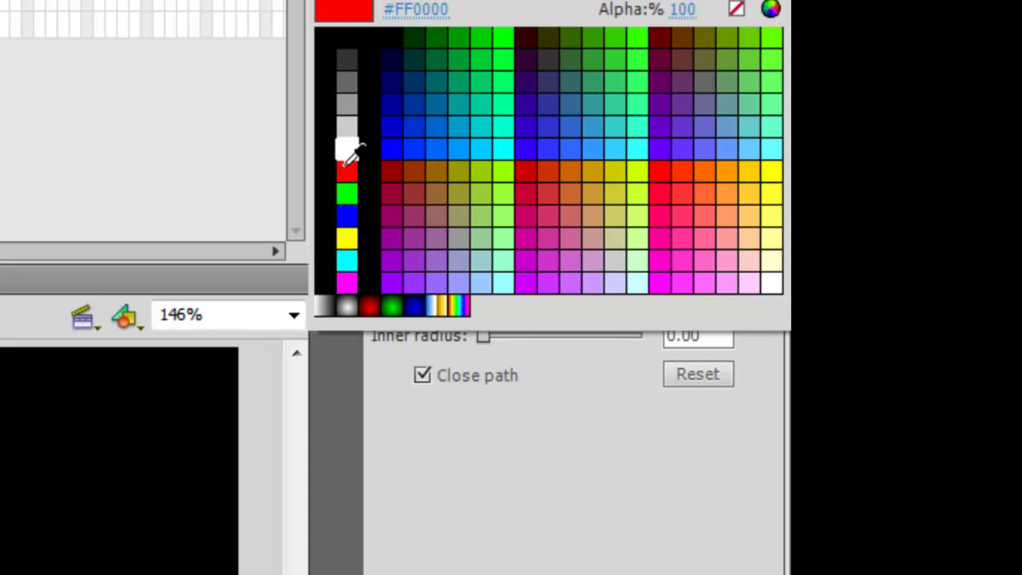
left_click(346, 166)
left_click_drag(254, 164, 426, 423)
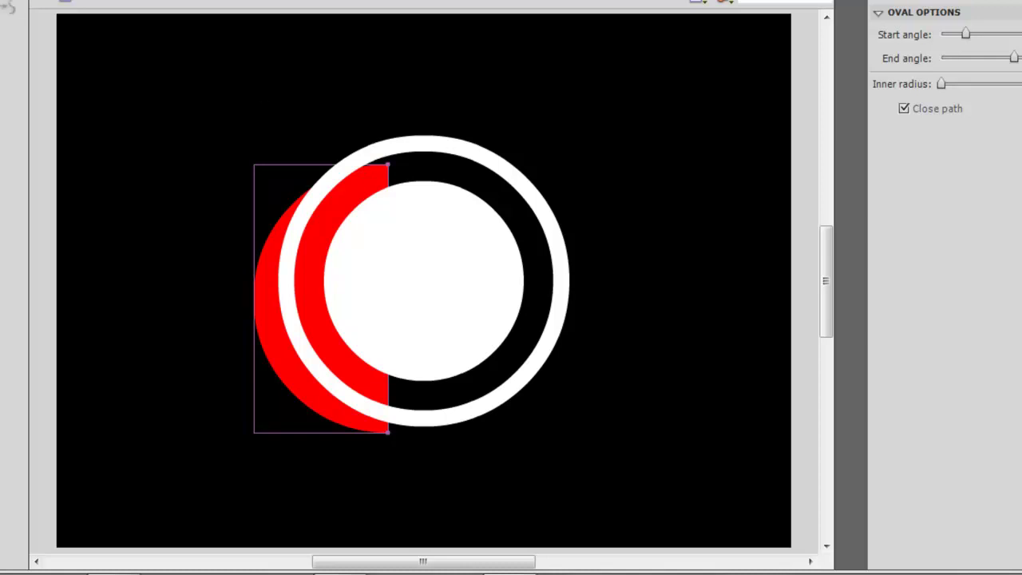
Step: Center the red half circle on the stage, and move it out beside the ring's left edge
key("ctrl+alt+2")
key("ctrl+alt+5")
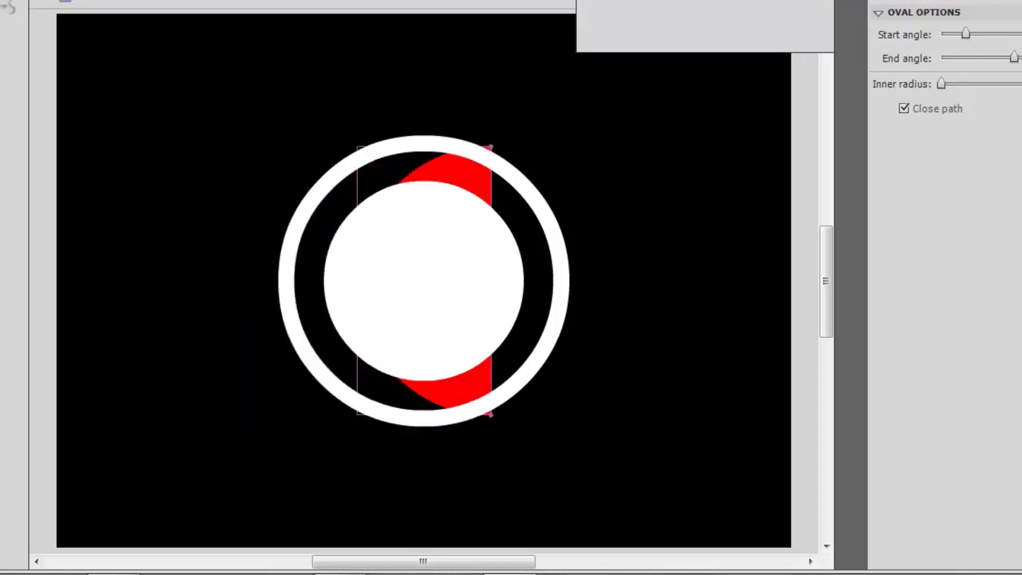
left_click_drag(472, 194, 240, 185)
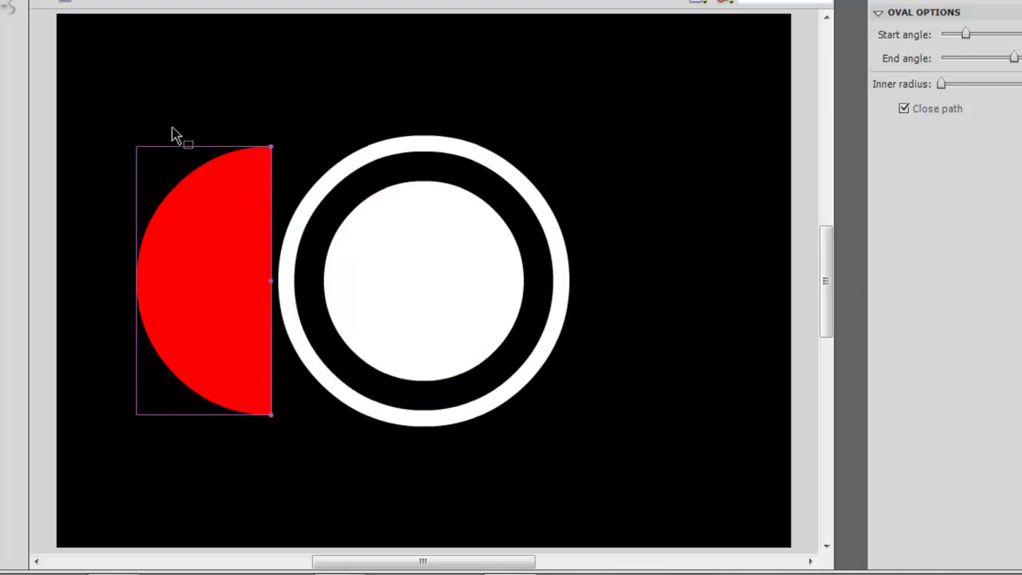
Step: Convert the red half circle to a movie clip symbol named LoaderPart with its registration point at the middle of the right edge
mouse_move(238, 244)
left_mouse_down()
mouse_move(399, 241)
mouse_move(388, 246)
mouse_move(397, 254)
mouse_move(254, 240)
mouse_move(247, 254)
left_mouse_up()
right_click(247, 252)
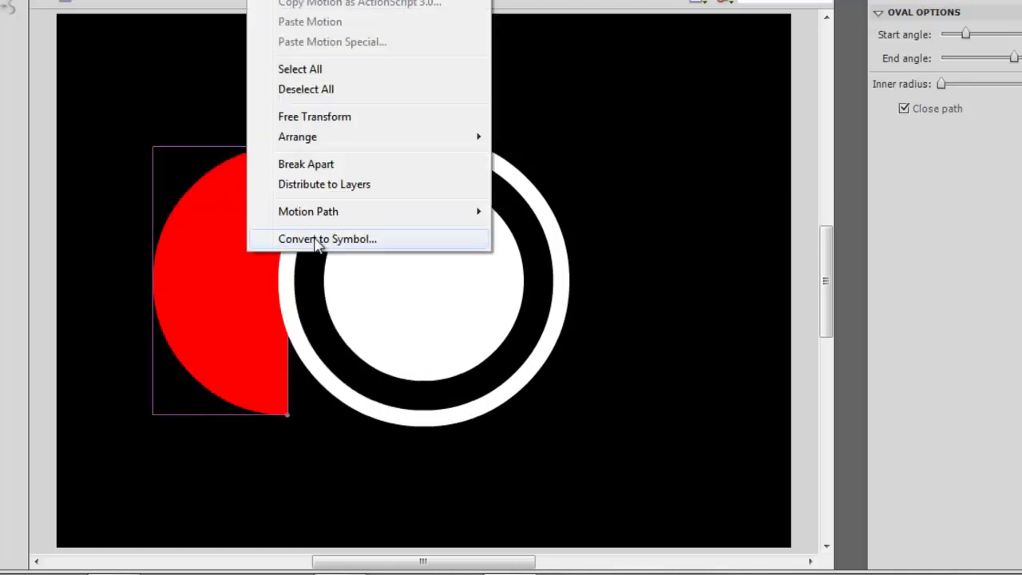
left_click(323, 237)
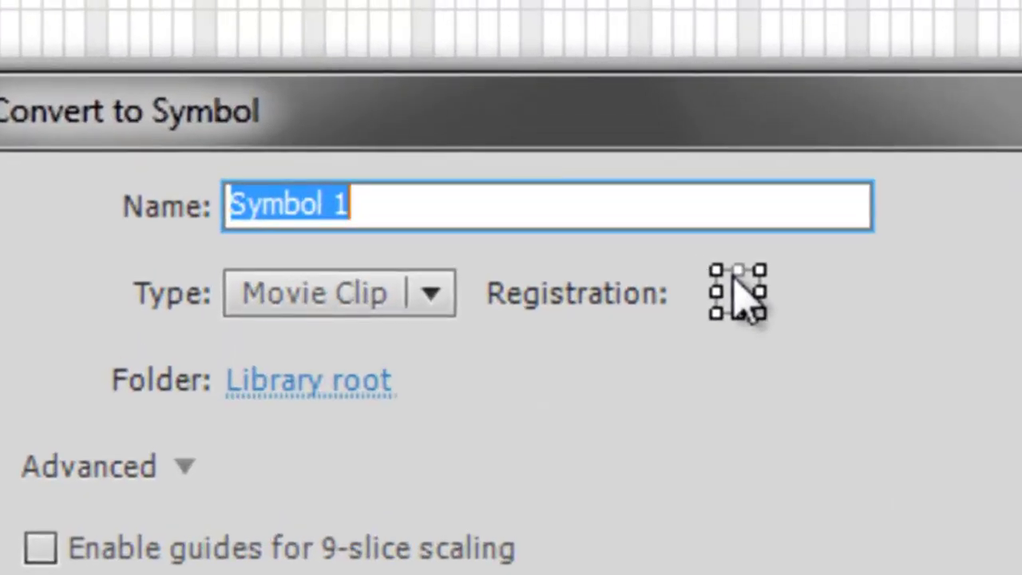
type("Loa")
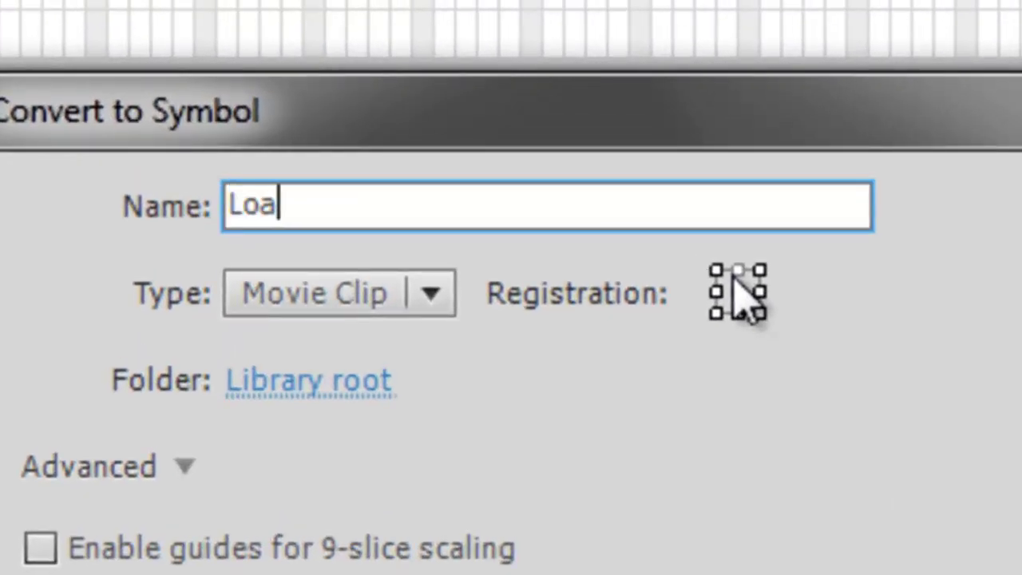
type("derPart")
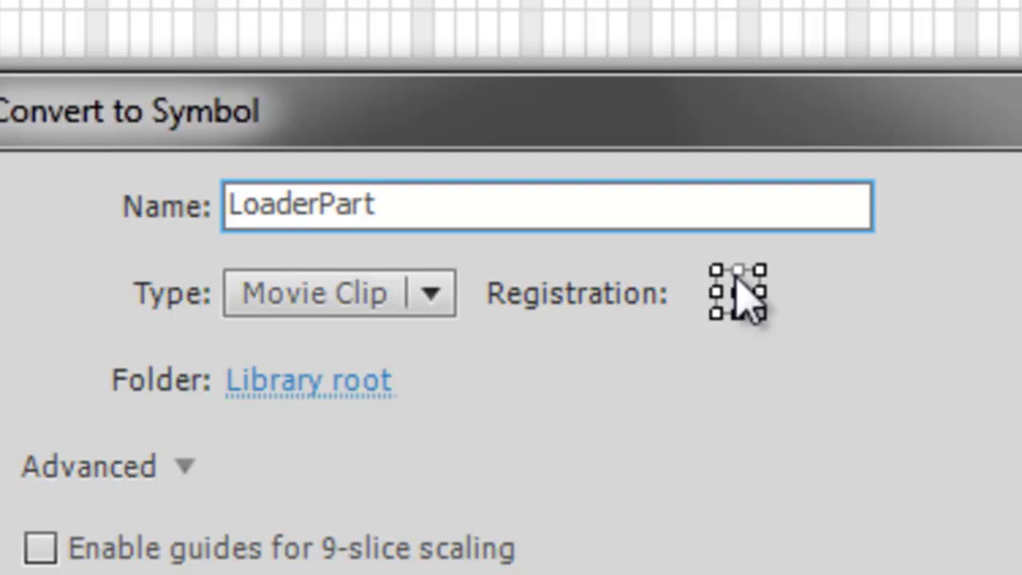
key("Tab")
key("Return")
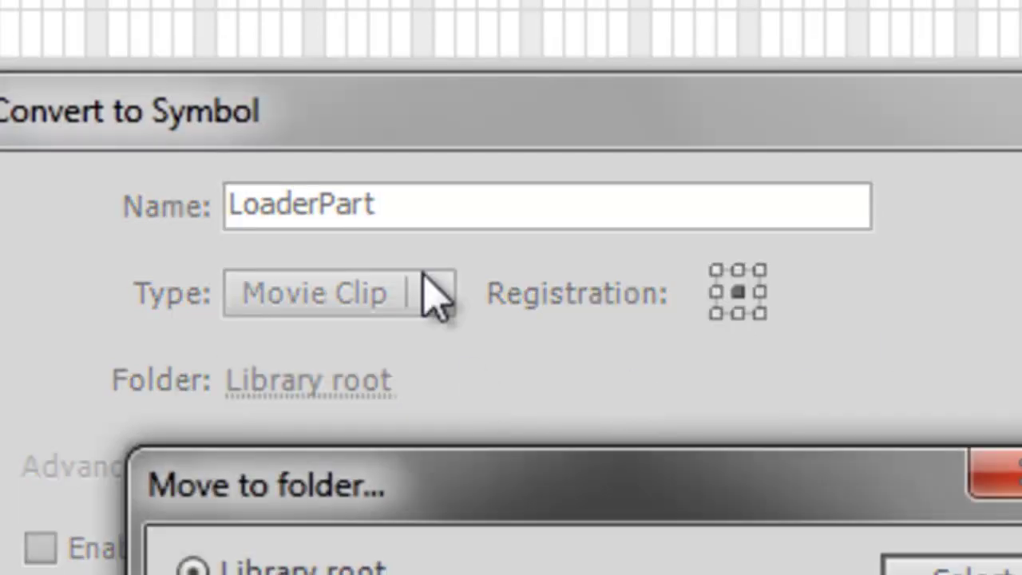
key("Escape")
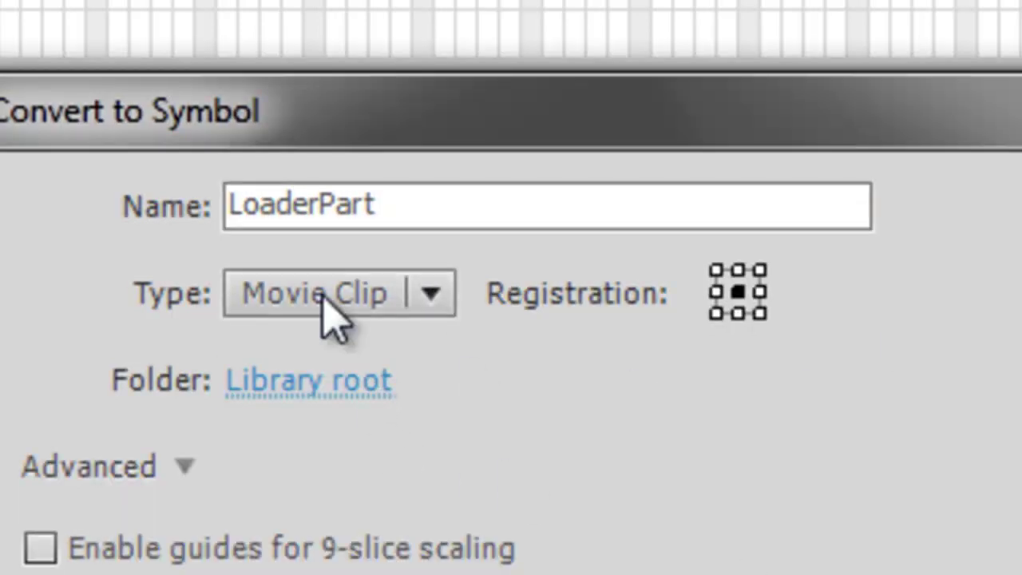
left_click(185, 470)
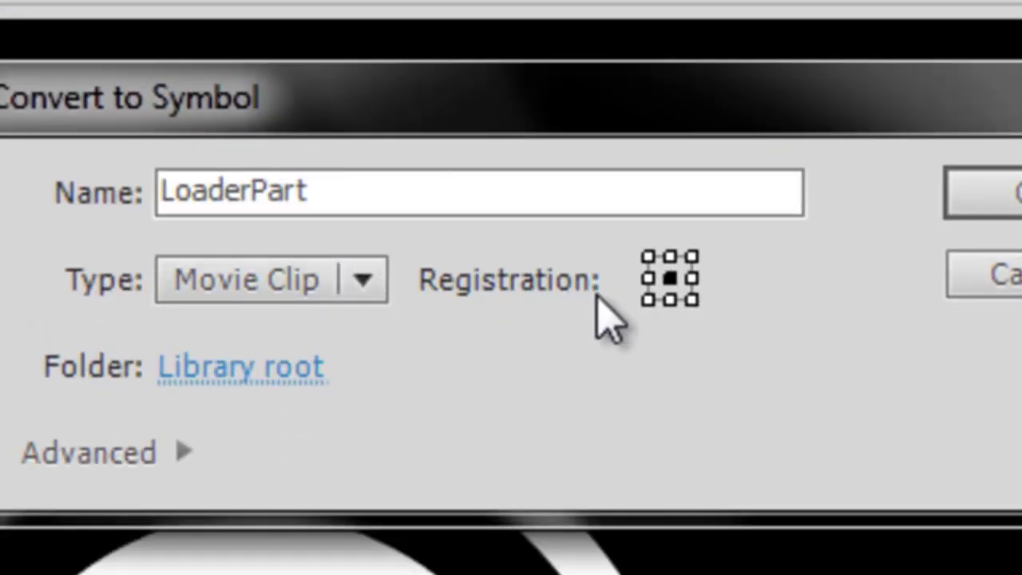
left_click(692, 278)
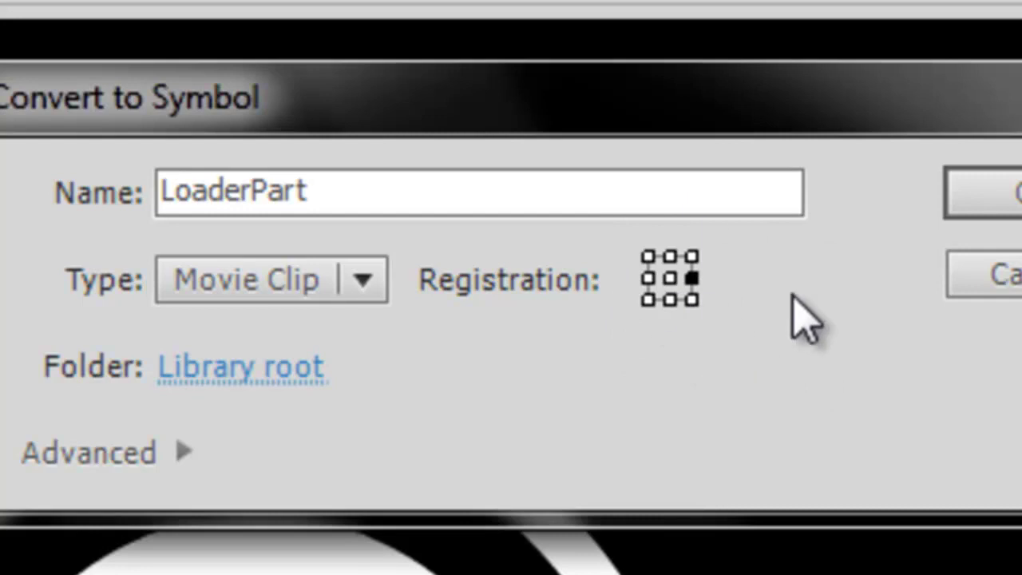
left_click(1008, 194)
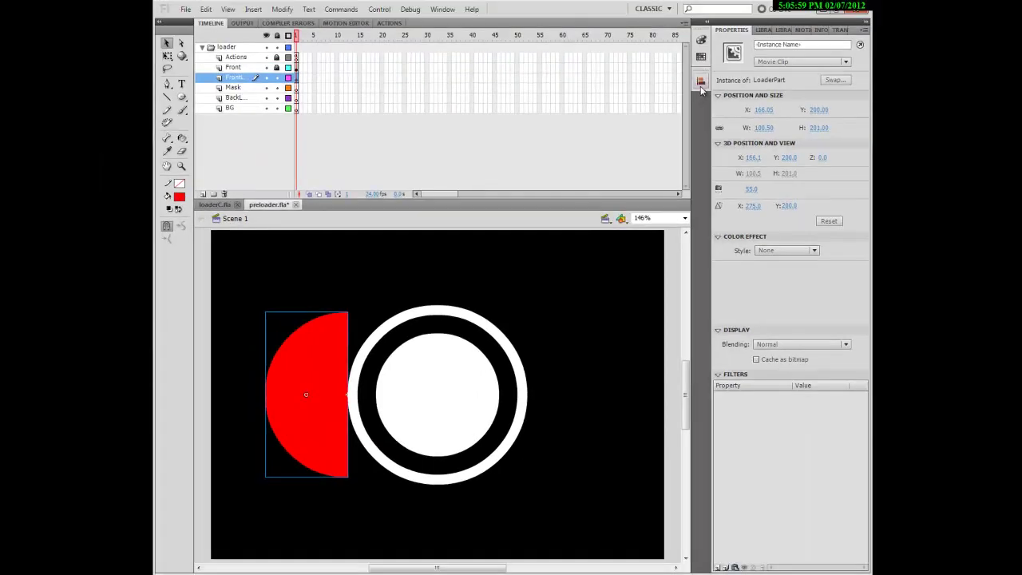
Step: Center the half circle horizontally on the stage, and move it back out beside the ring's left edge
left_click(701, 80)
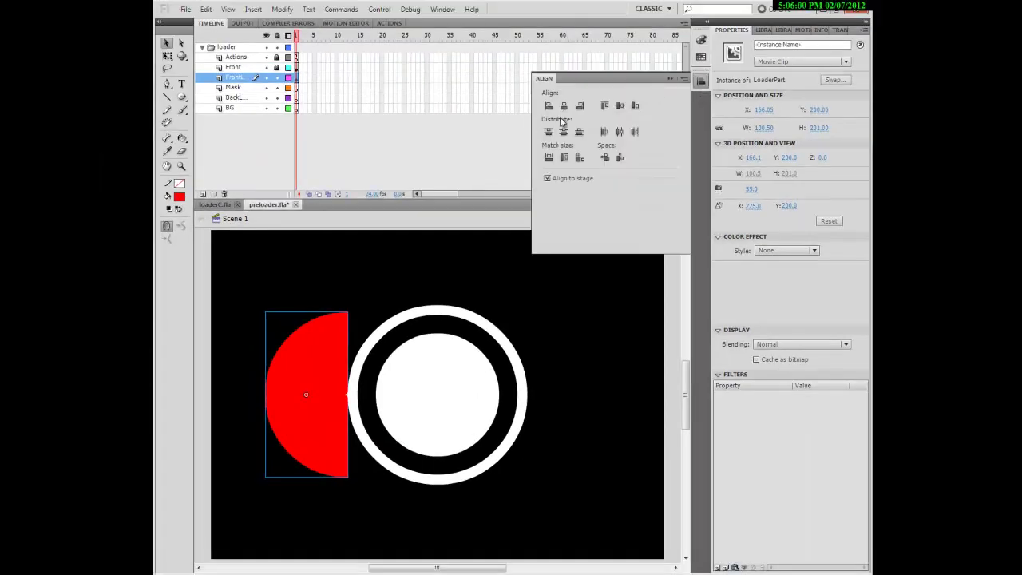
left_click(564, 106)
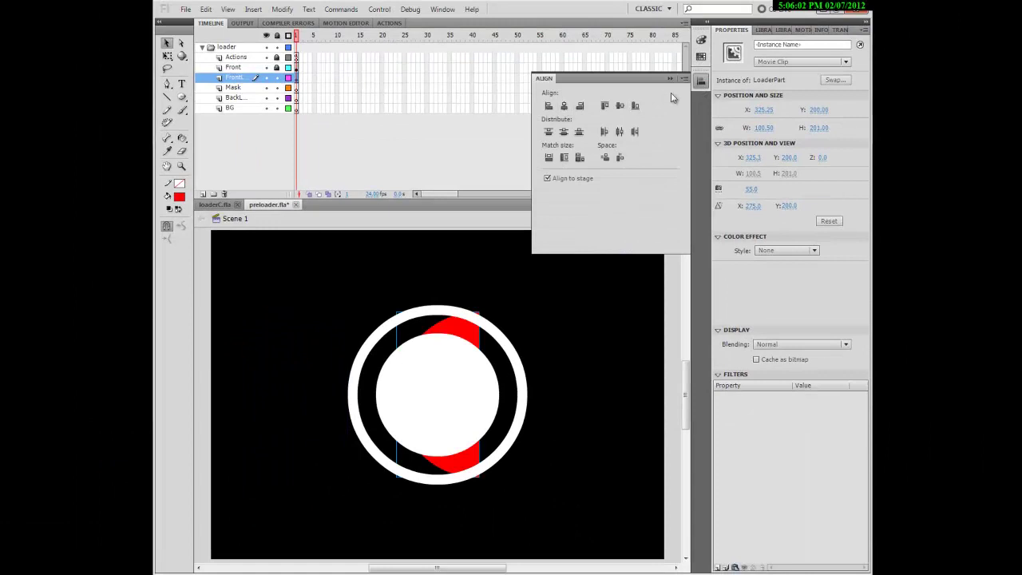
left_click(701, 79)
left_click_drag(475, 329, 326, 330)
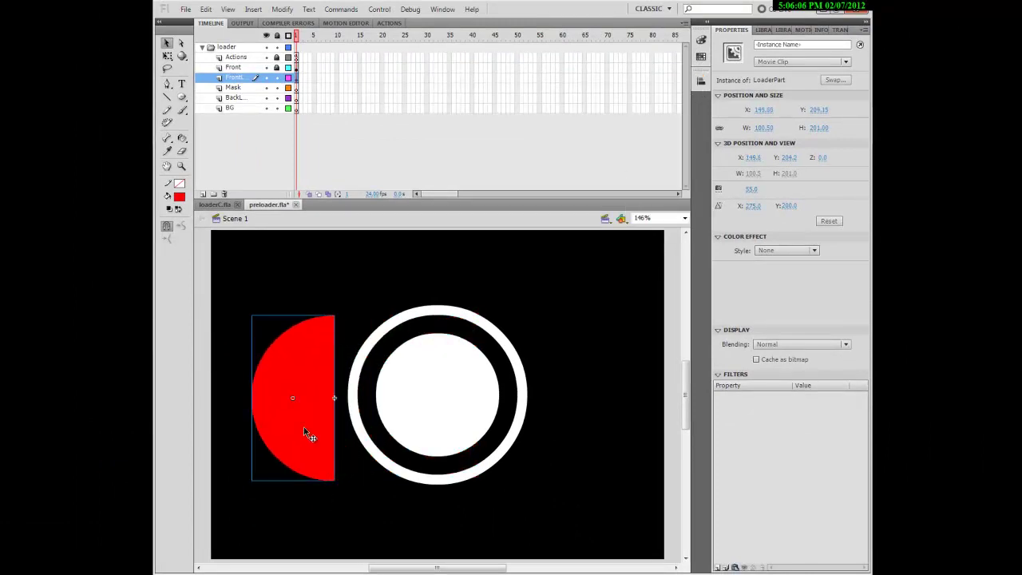
left_click_drag(297, 404, 308, 404)
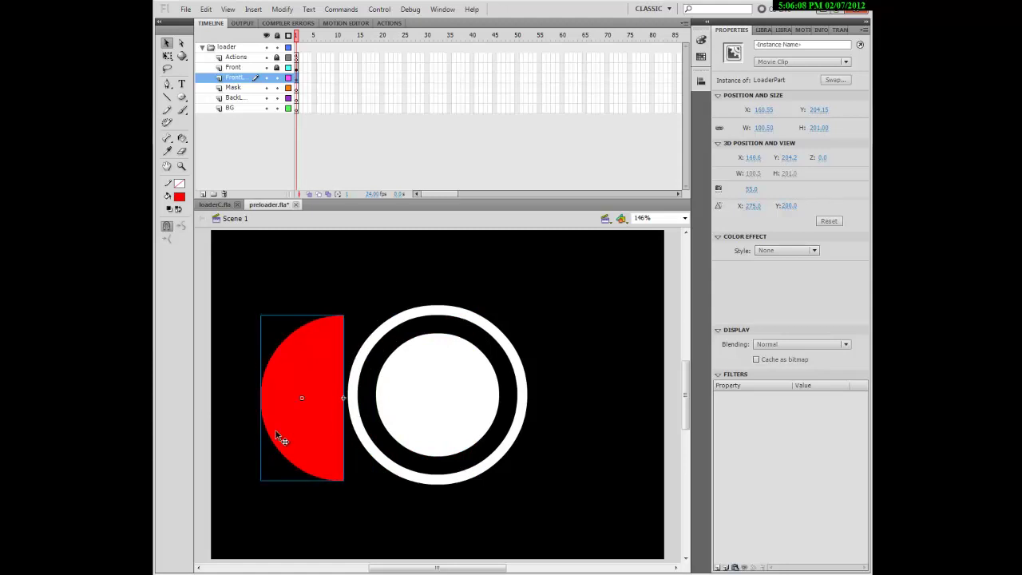
Step: Move the half circle over the ring's left side at about Y 203.8, and center it horizontally on the stage
left_click_drag(335, 461, 405, 452)
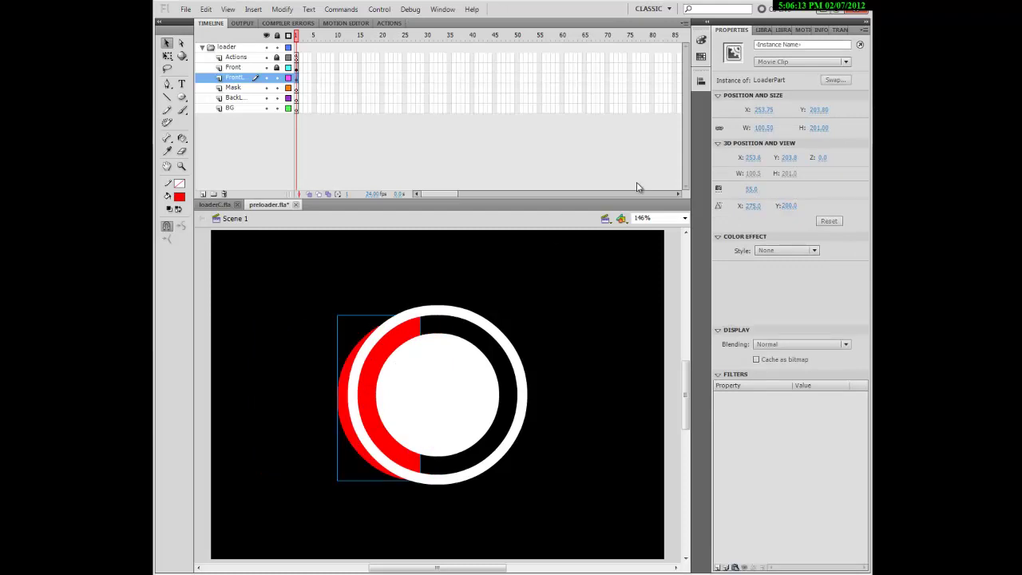
left_click(702, 81)
left_click(564, 105)
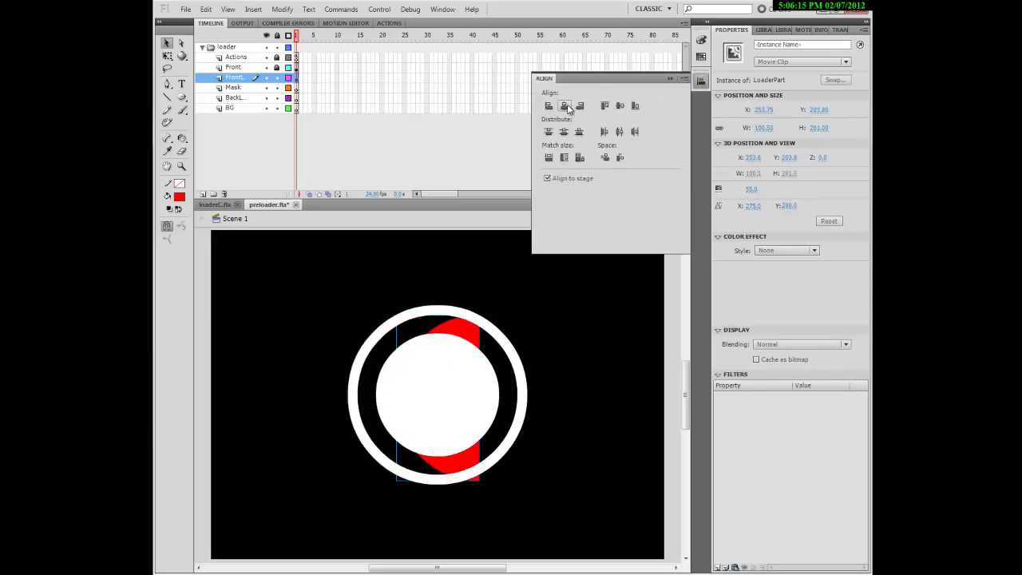
left_click(701, 83)
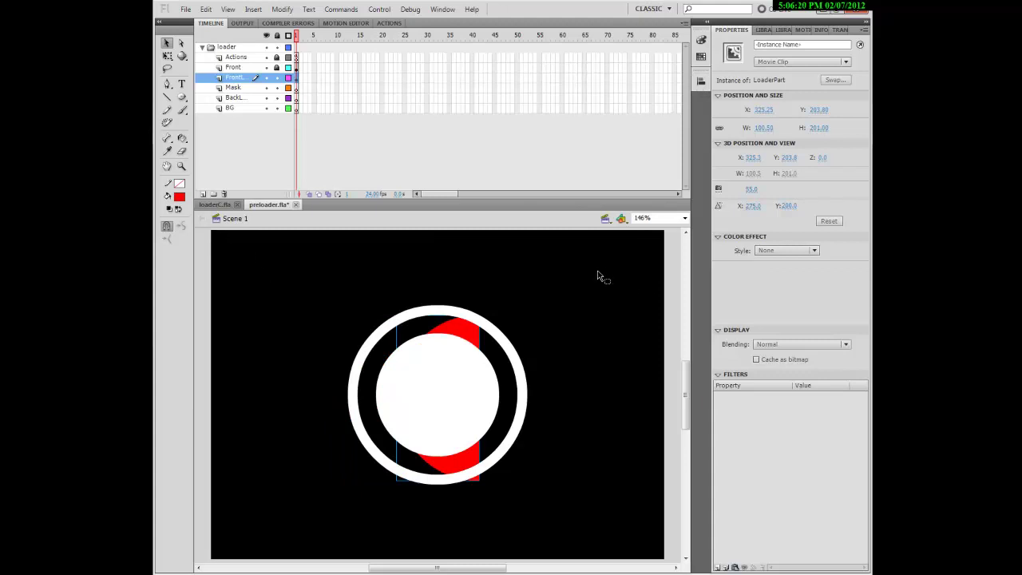
left_click(585, 319)
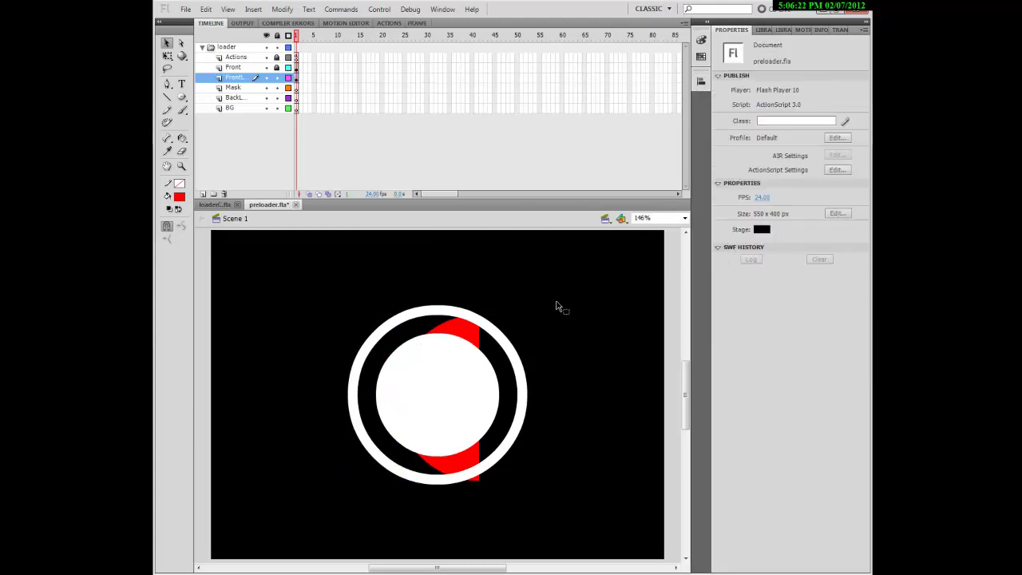
Step: Set the X position of the half circle instance to 550/2 so its flat edge lies on the stage's vertical center line
left_click(470, 341)
left_click(757, 111)
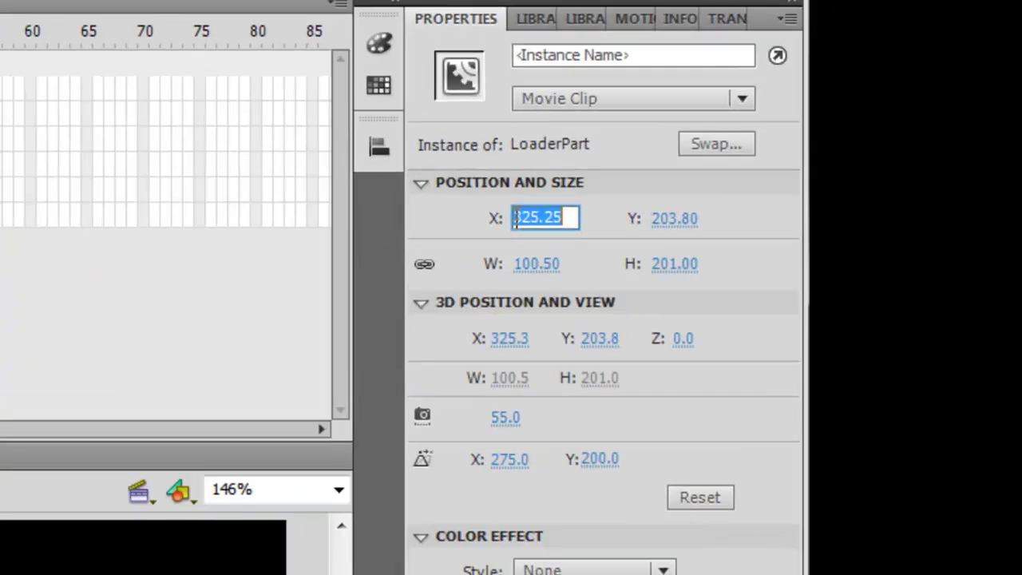
type("550")
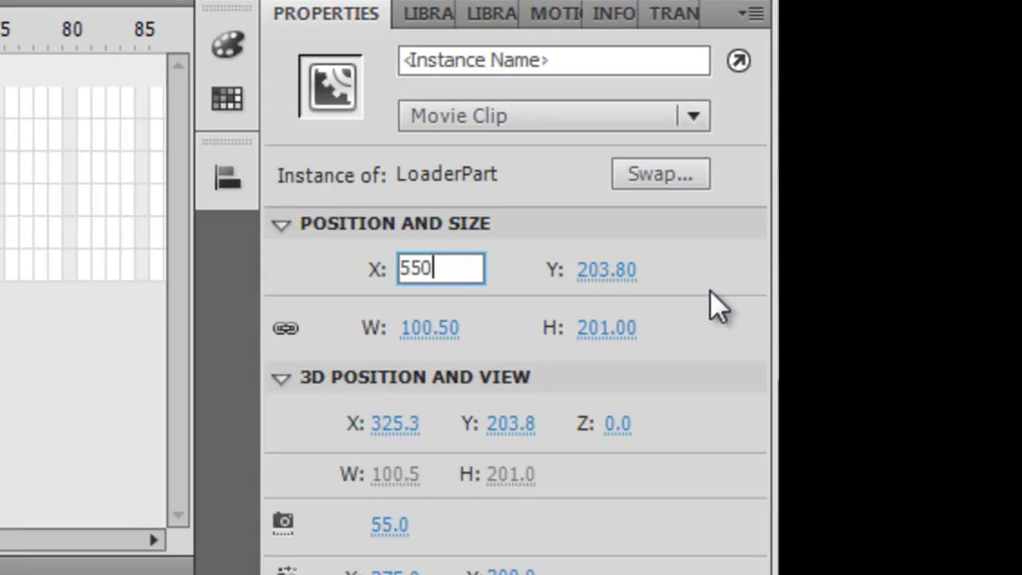
type("/2")
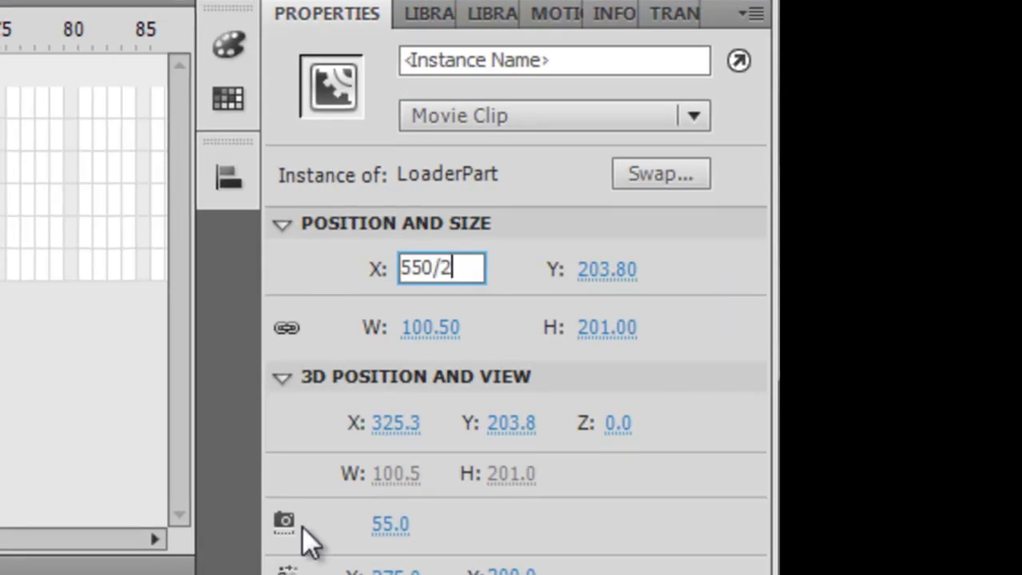
key("Return")
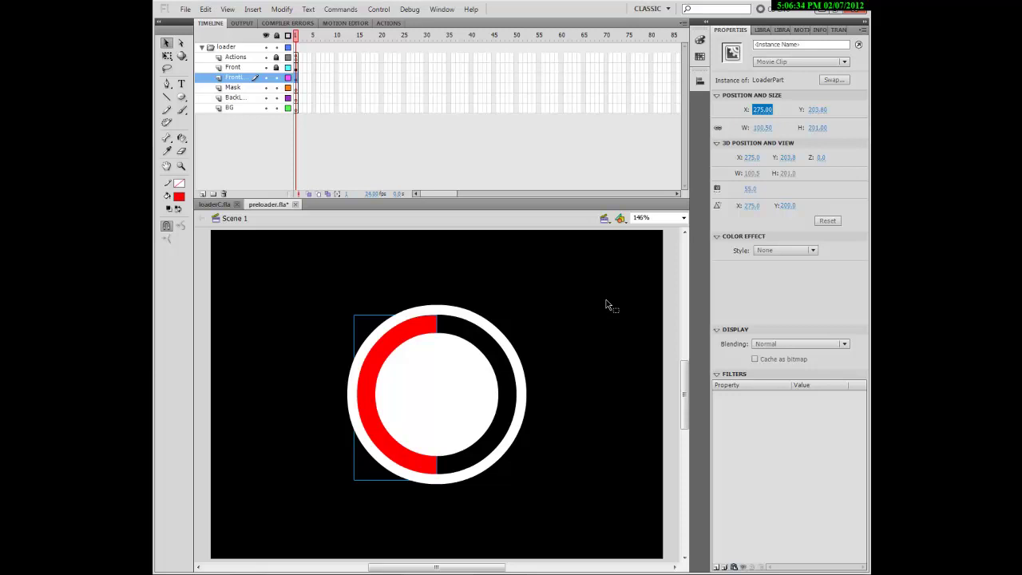
Step: Give the red half circle on the FrontLoaderPart layer the instance name LoaderPart
left_click(771, 45)
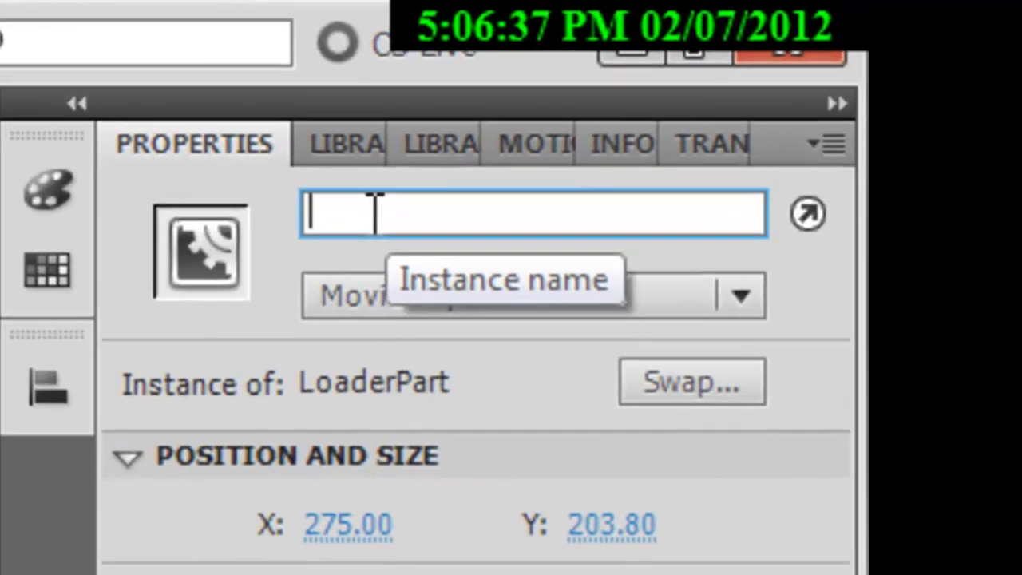
type("Load")
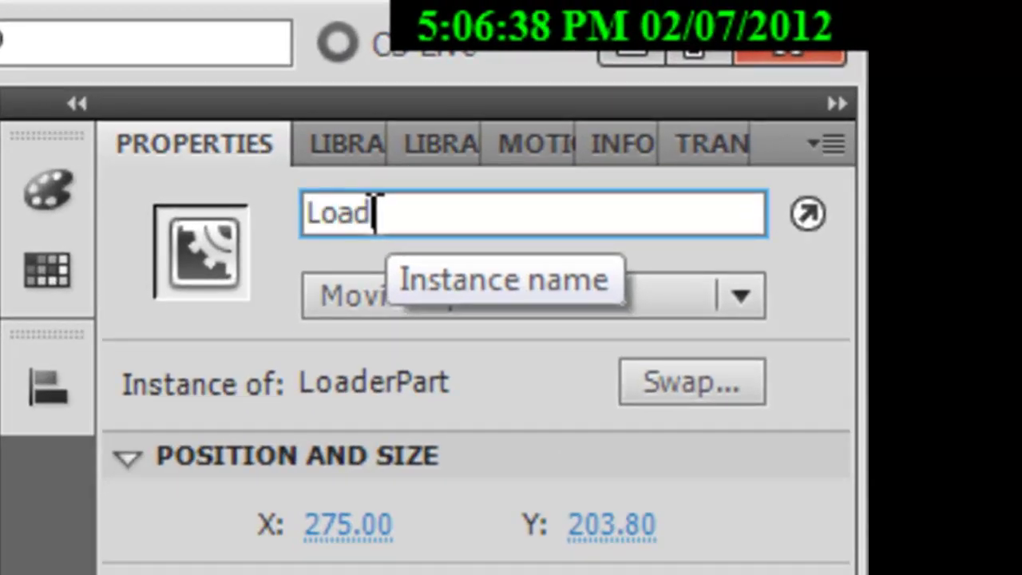
type("erPart")
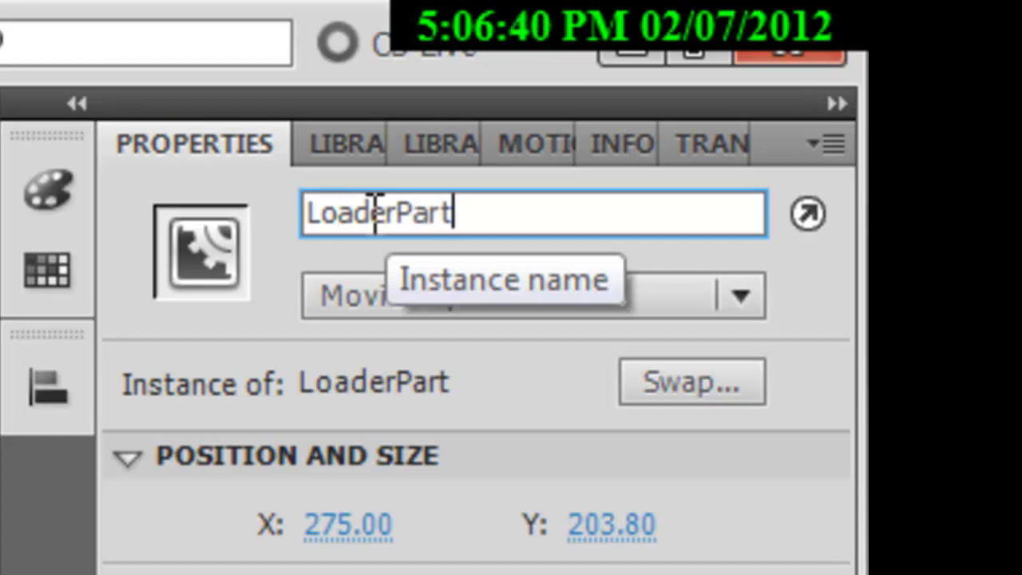
key("ctrl+shift+a")
Step: With the FrontLoaderPart layer hidden, paste a copy of the half circle in place on the Mask layer and break it apart
left_click(263, 77)
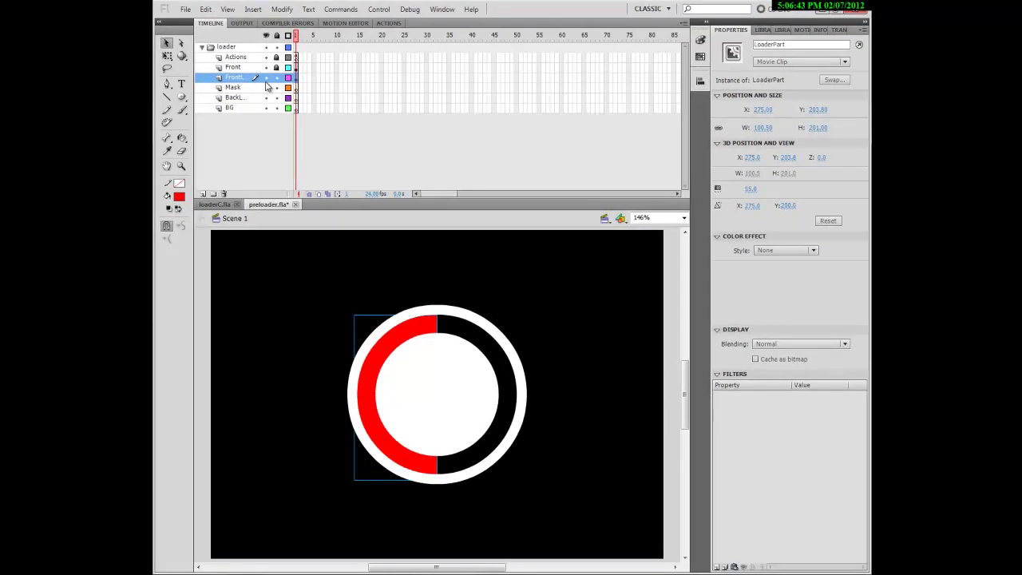
left_click(266, 79)
left_click(230, 87)
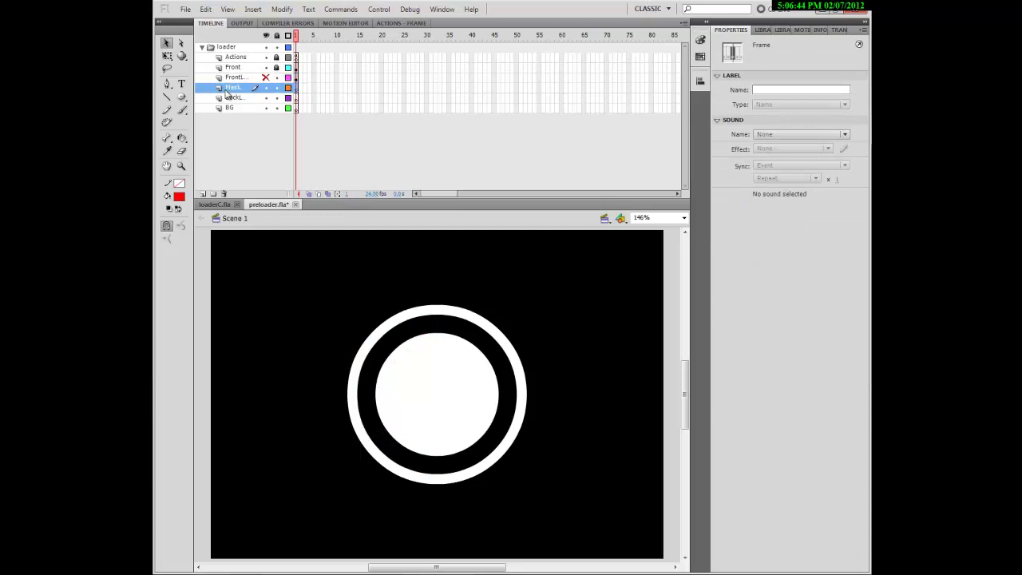
left_click(371, 382)
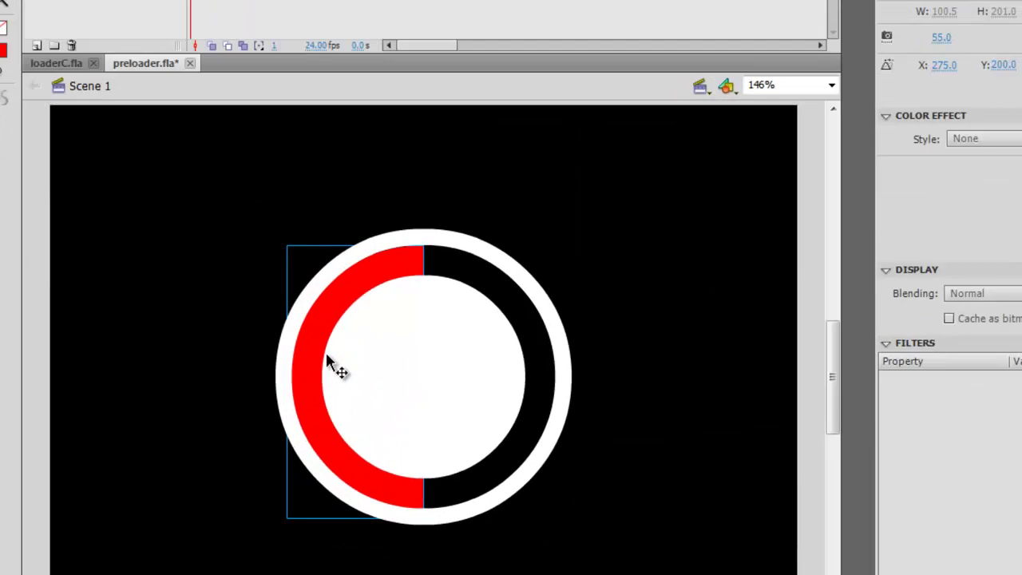
right_click(374, 384)
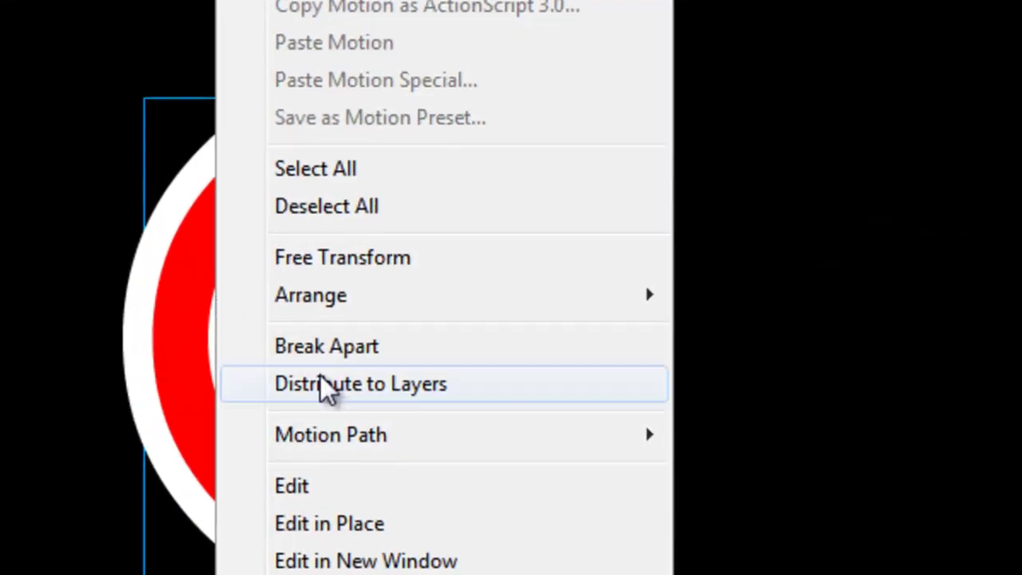
left_click(339, 334)
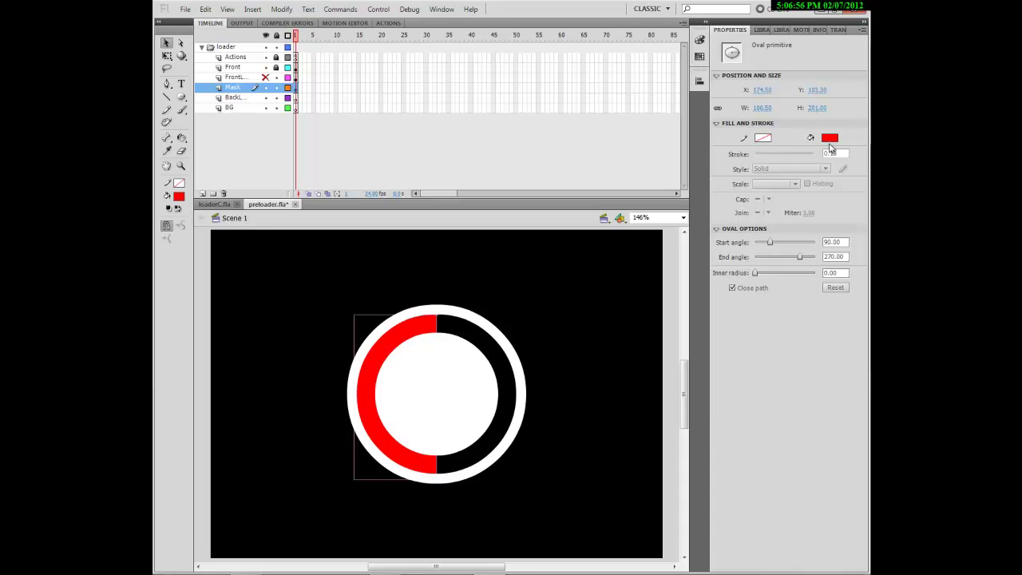
Step: Change the fill of the half circle on the Mask layer to dark gray
left_click(830, 139)
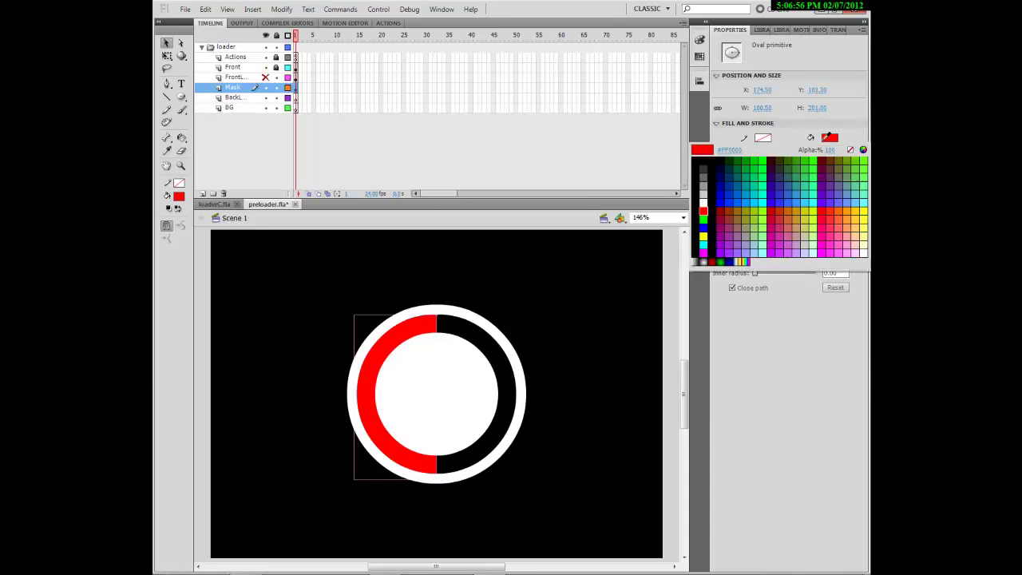
left_click(707, 172)
left_click(565, 269)
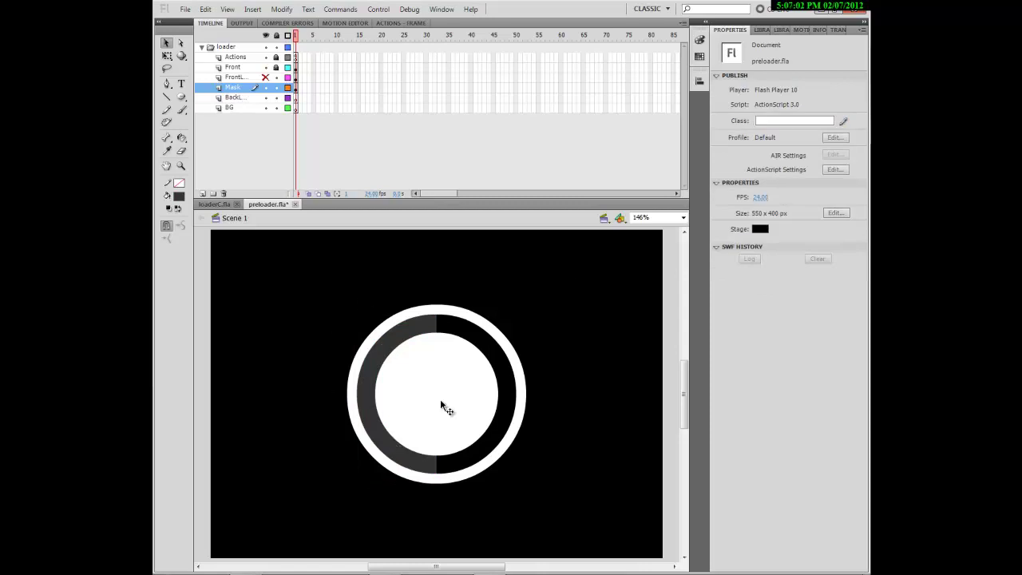
left_click(411, 336)
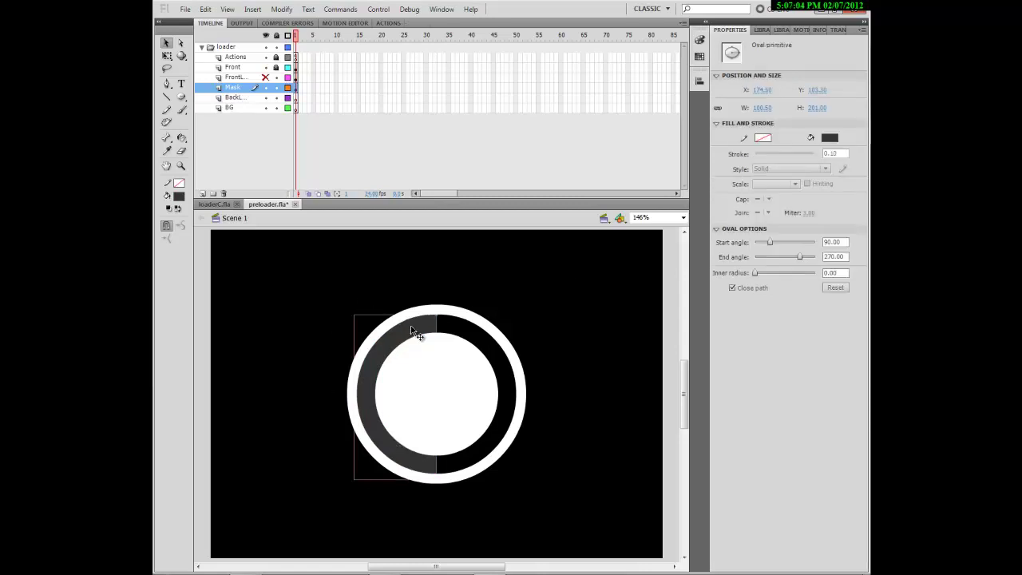
left_click(384, 308)
left_click(384, 352)
left_click(281, 286)
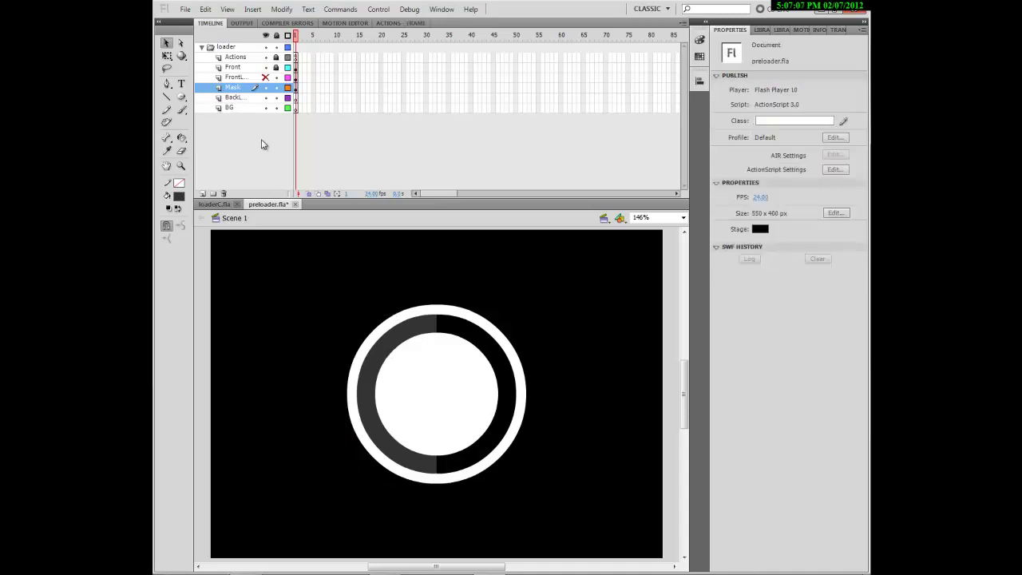
Step: Hide the Mask layer, and paste a copy of the red LoaderPart instance in place on the back loader layer below it
left_click(249, 98)
left_click(265, 87)
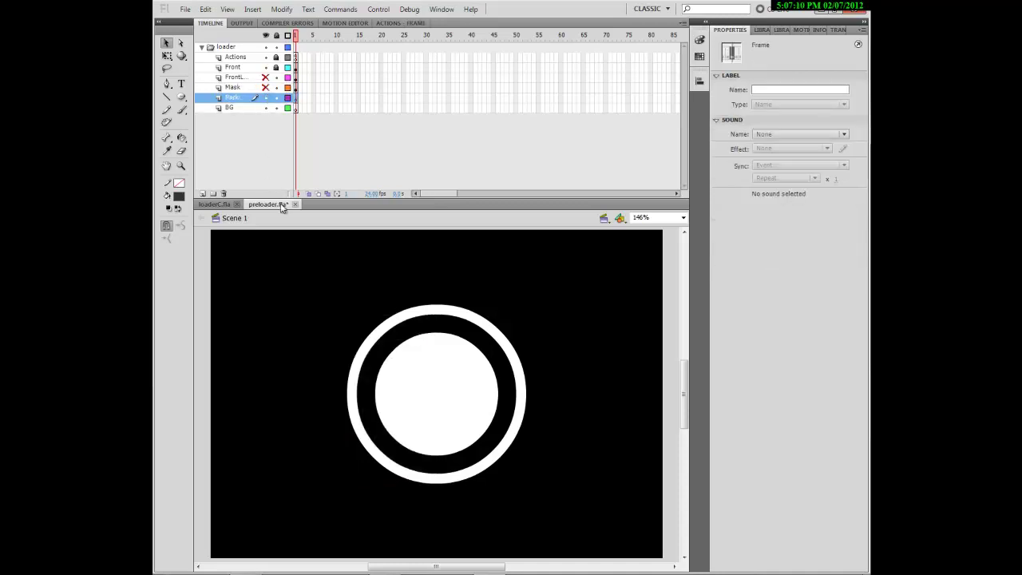
left_click(380, 408)
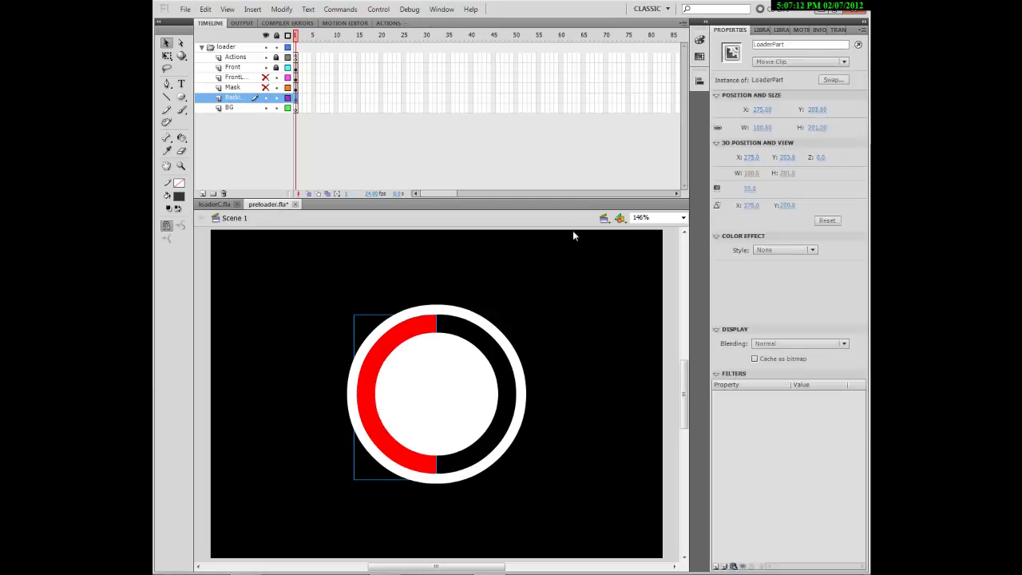
Step: Name the half circle instance on the back loader layer BLoaderPart and the one on the front loader layer FLoaderPart
left_click(773, 45)
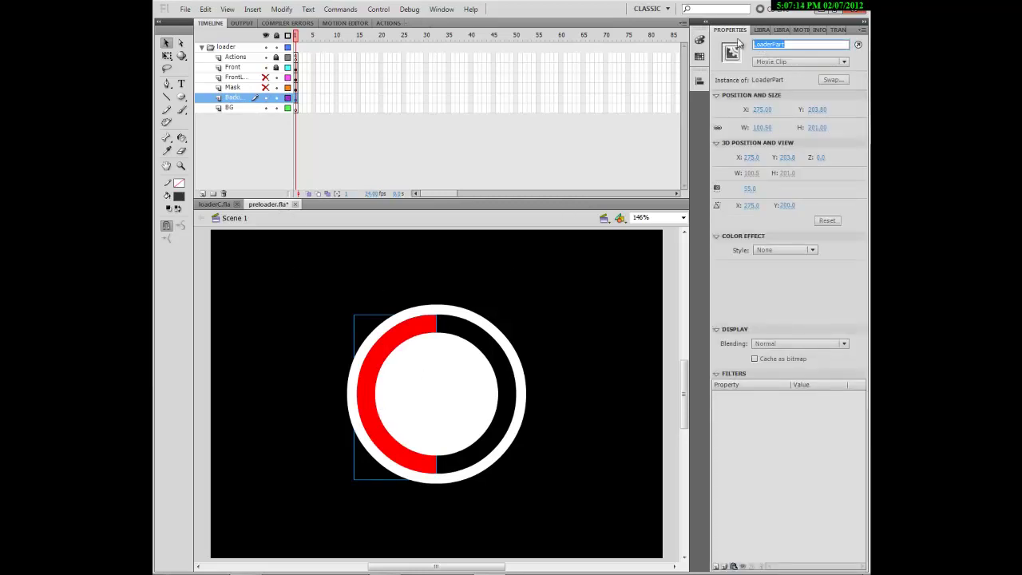
type("LoaderPart")
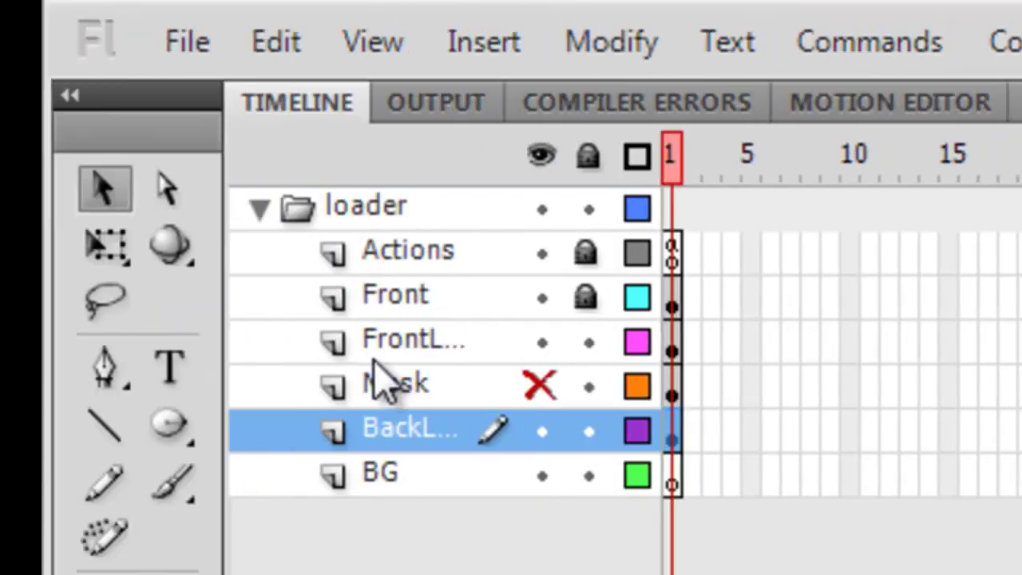
left_click(456, 337)
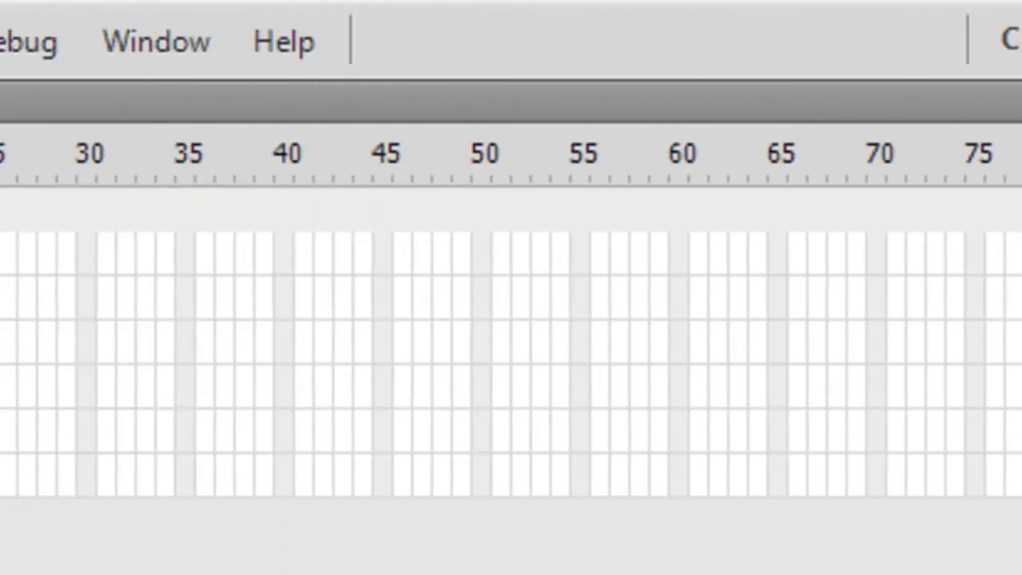
left_click(352, 195)
type("FLoaderP")
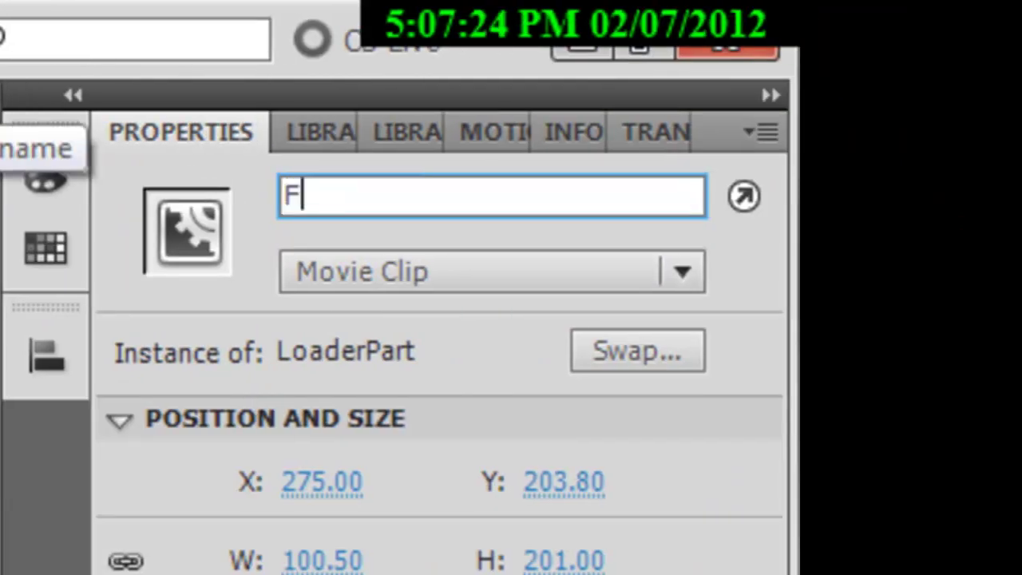
type("art")
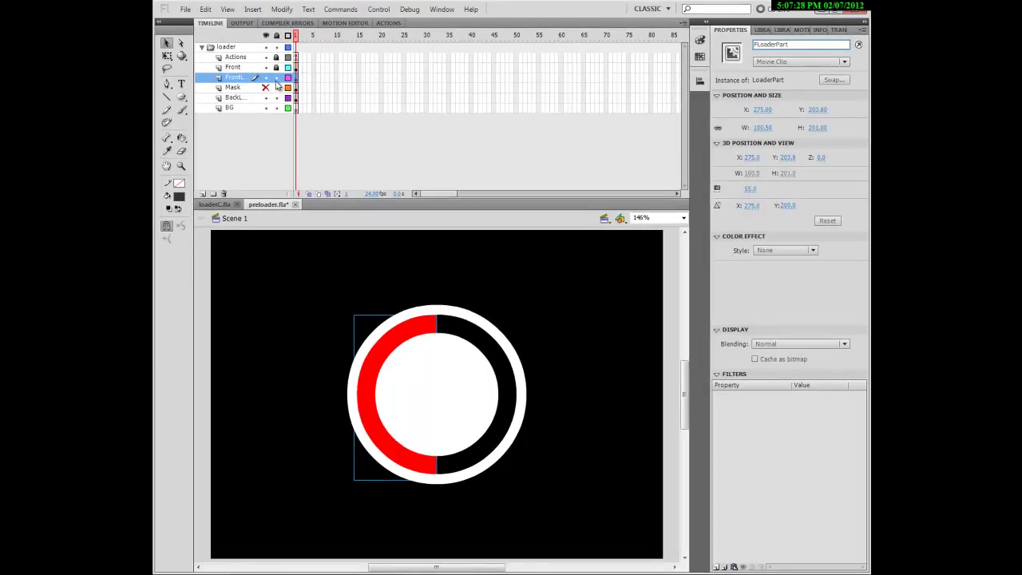
Step: Lock the front loader layer and select the half circle beneath it to check its instance name
left_click(277, 77)
left_click(275, 79)
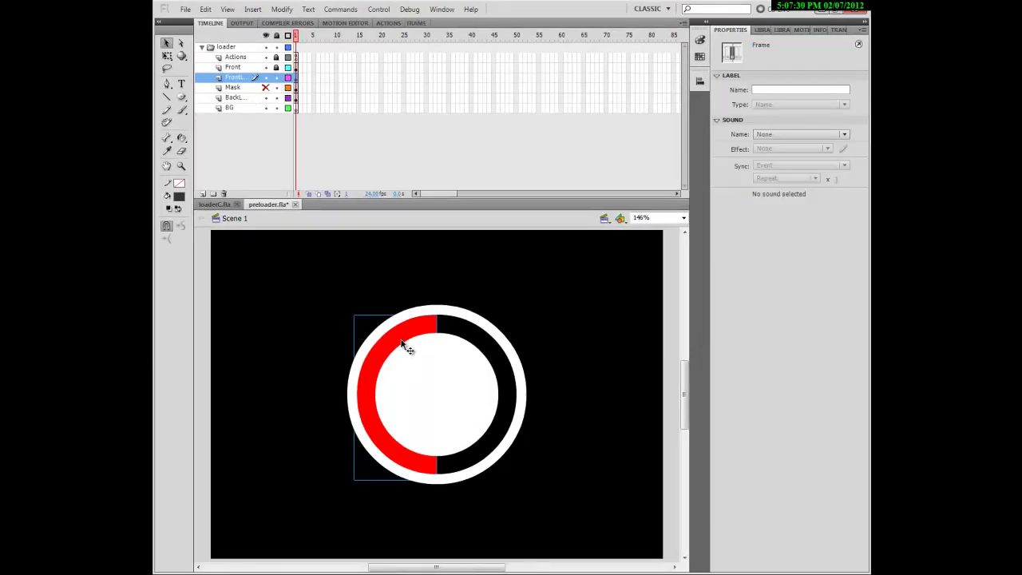
left_click(278, 84)
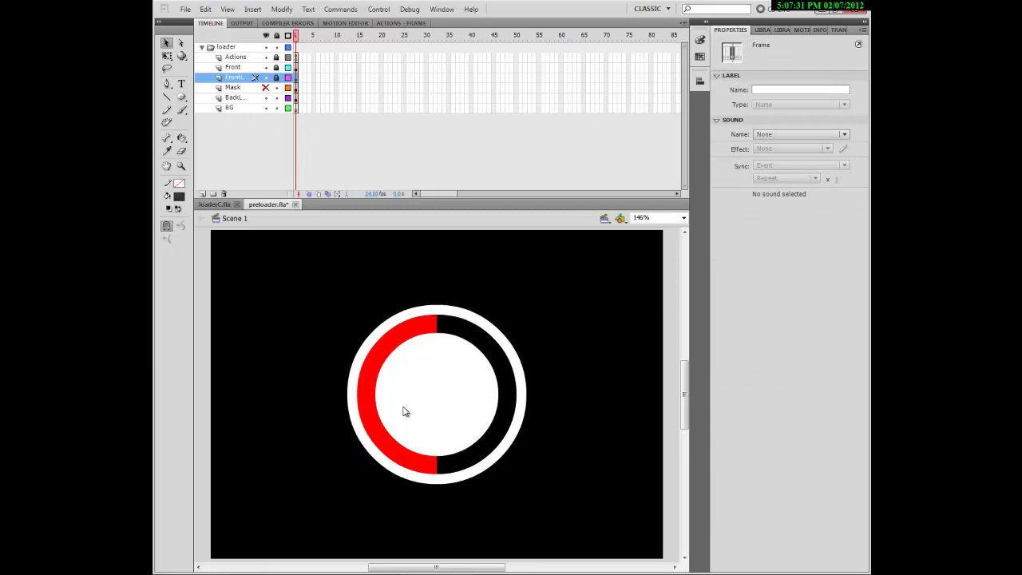
left_click(383, 357)
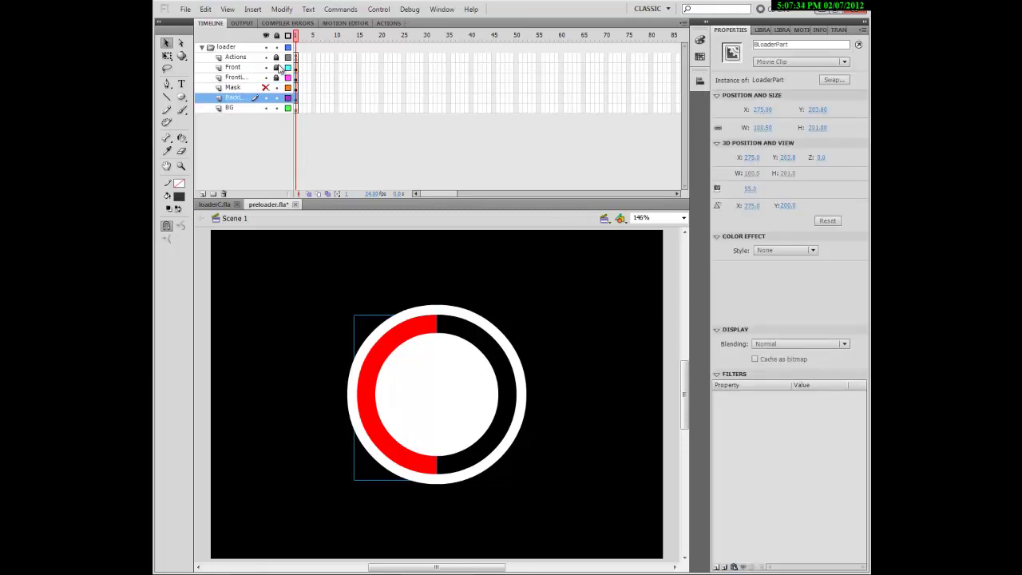
Step: Unlock the front loader layer and hide both loader layers and the Mask layer, keeping the Front artwork visible
left_click(277, 78)
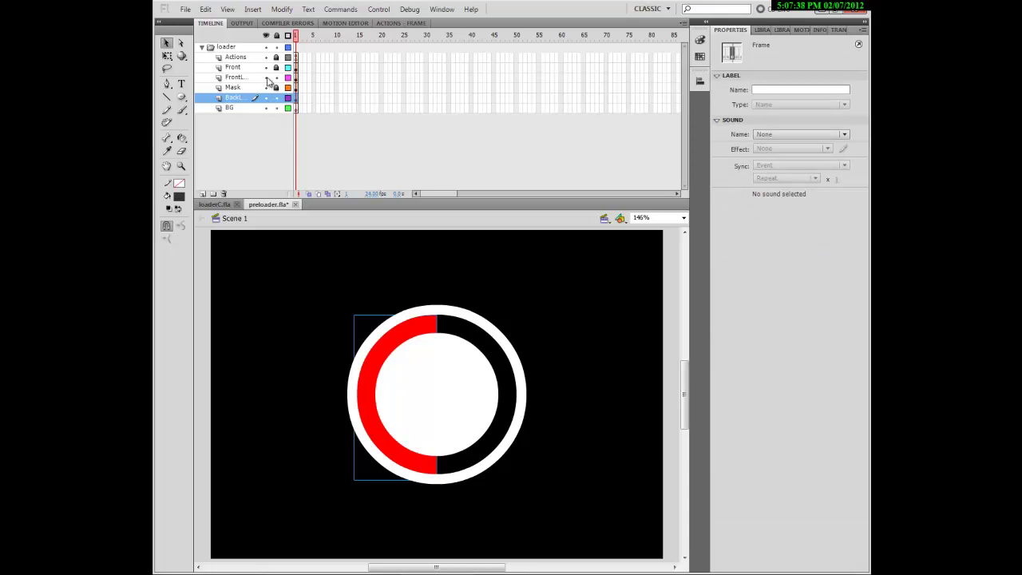
left_click_drag(266, 67, 266, 97)
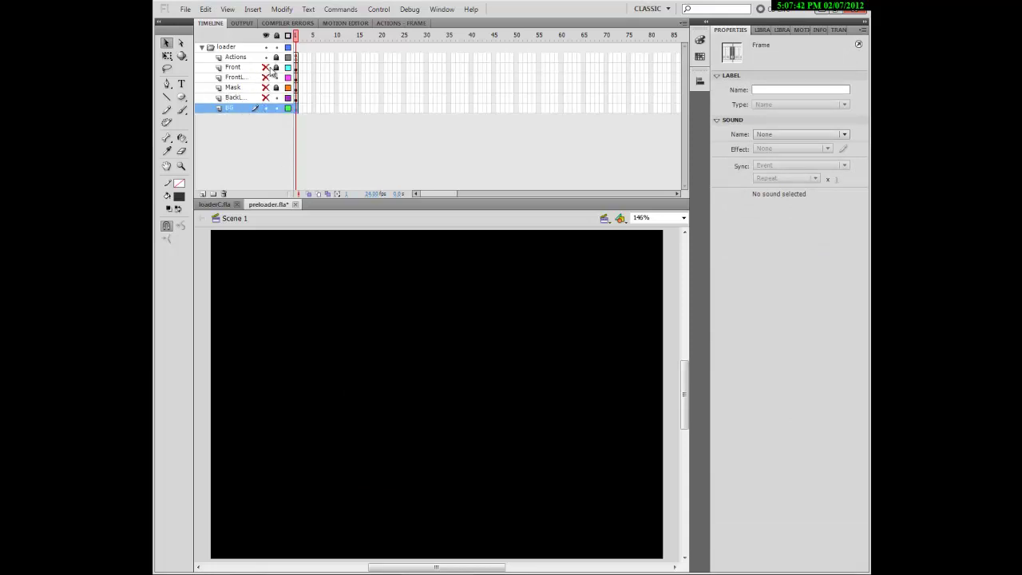
left_click(266, 68)
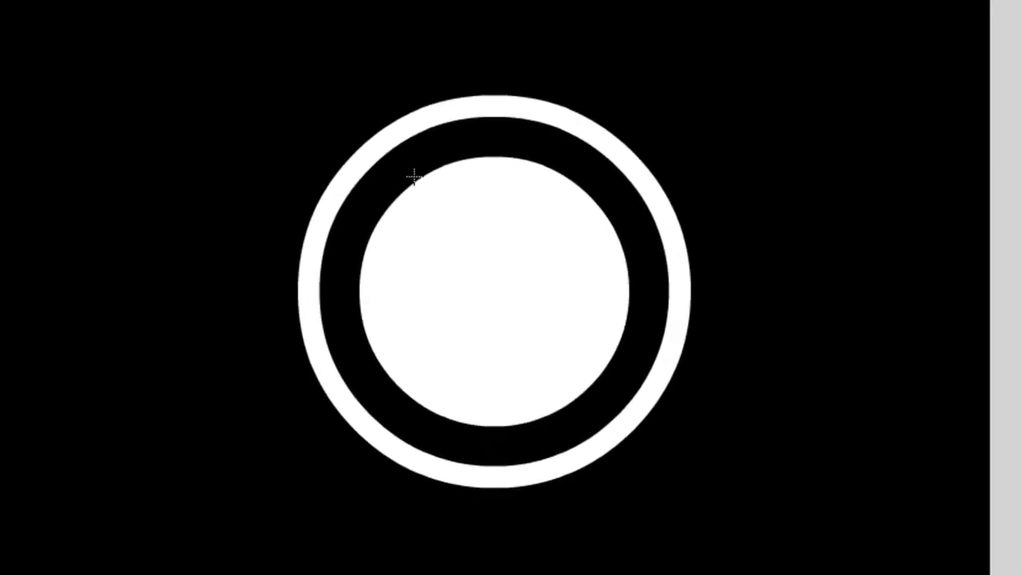
left_click_drag(294, 90, 678, 403)
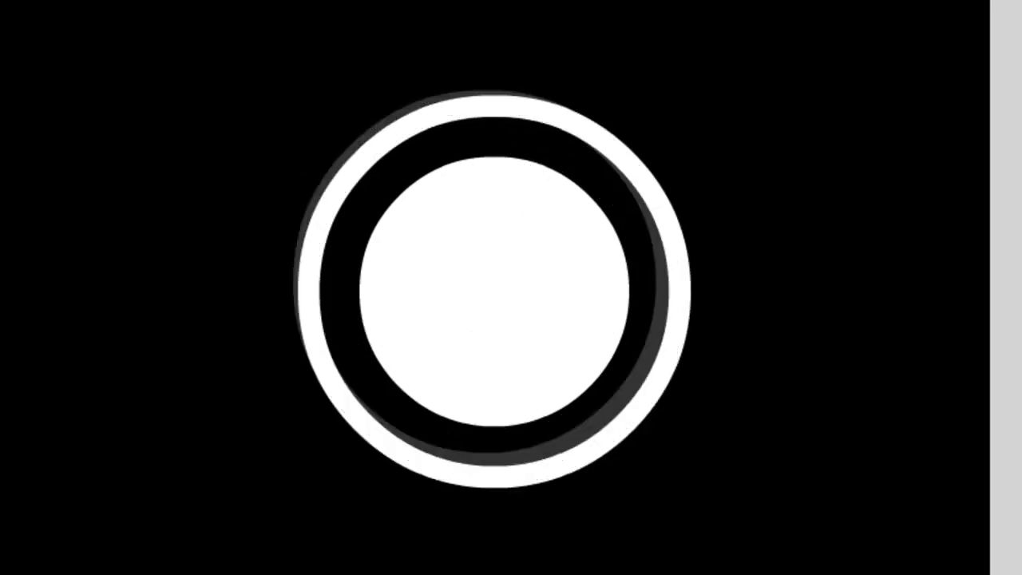
left_click_drag(203, 93, 728, 453)
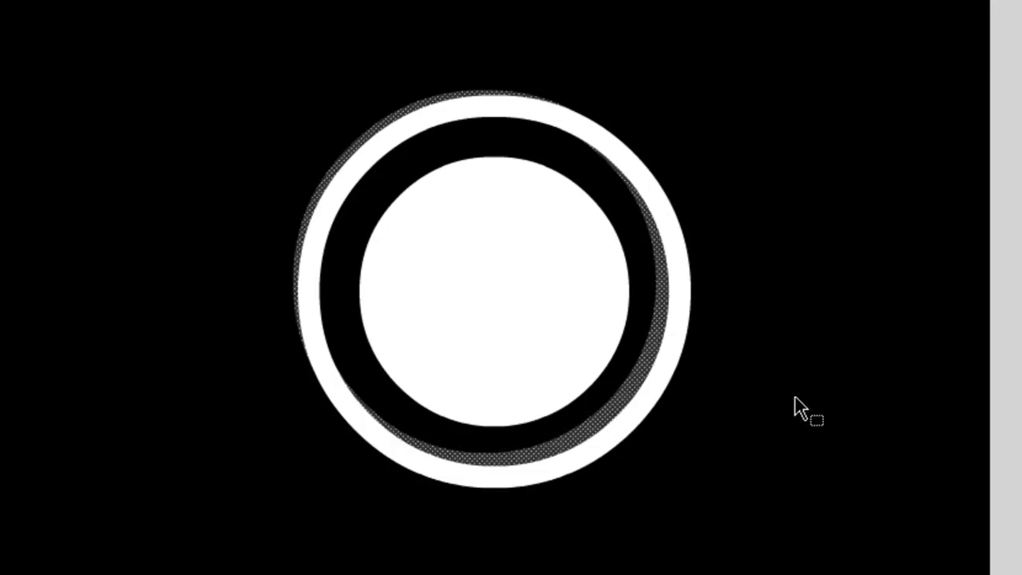
left_click_drag(171, 50, 886, 559)
key("Delete")
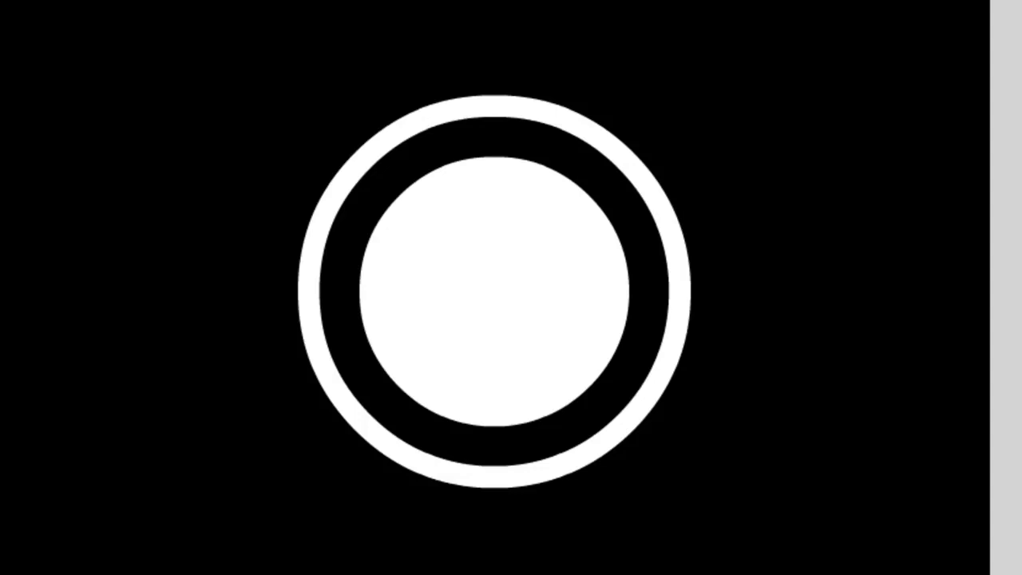
Step: Draw a dark gray circle on the BG layer, nearly as large as the white ring's opening, and center it in the ring
left_click_drag(365, 157, 707, 404)
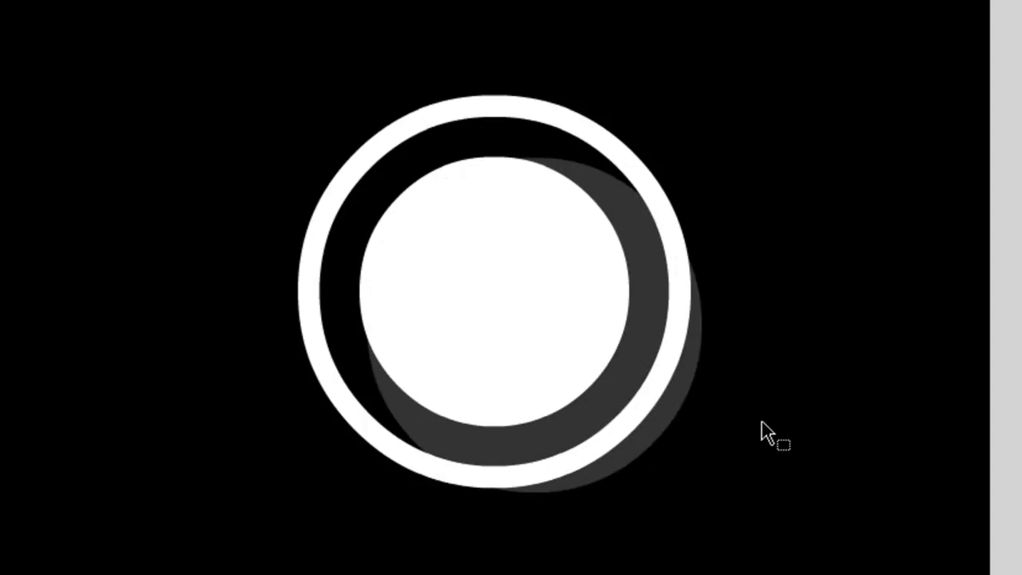
left_click(676, 393)
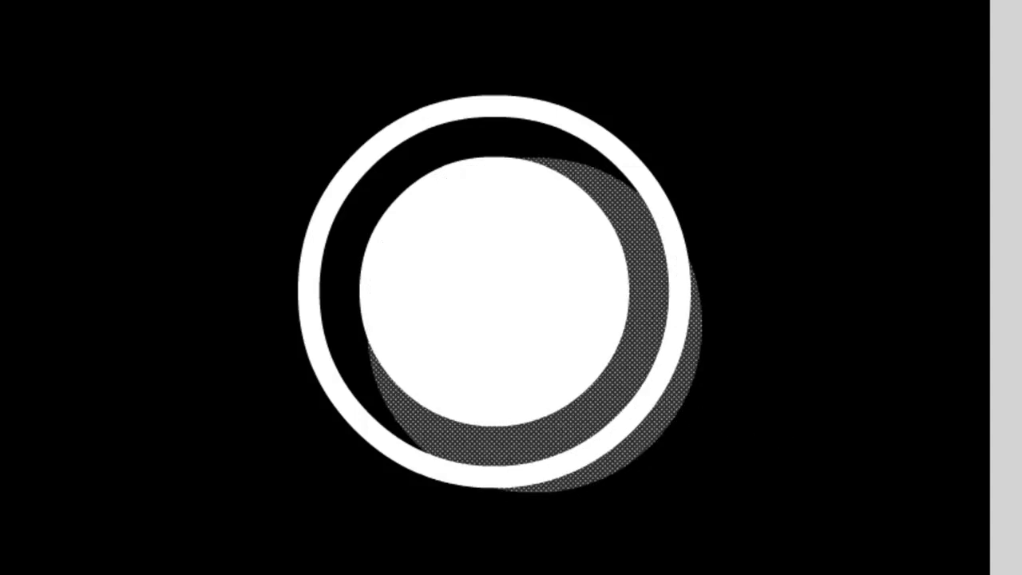
key("shift+Left")
key("shift+Left")
key("shift+Left")
key("shift+Left")
key("shift+Left")
key("shift+Up")
key("shift+Up")
key("shift+Up")
key("shift+Up")
key("shift+Up")
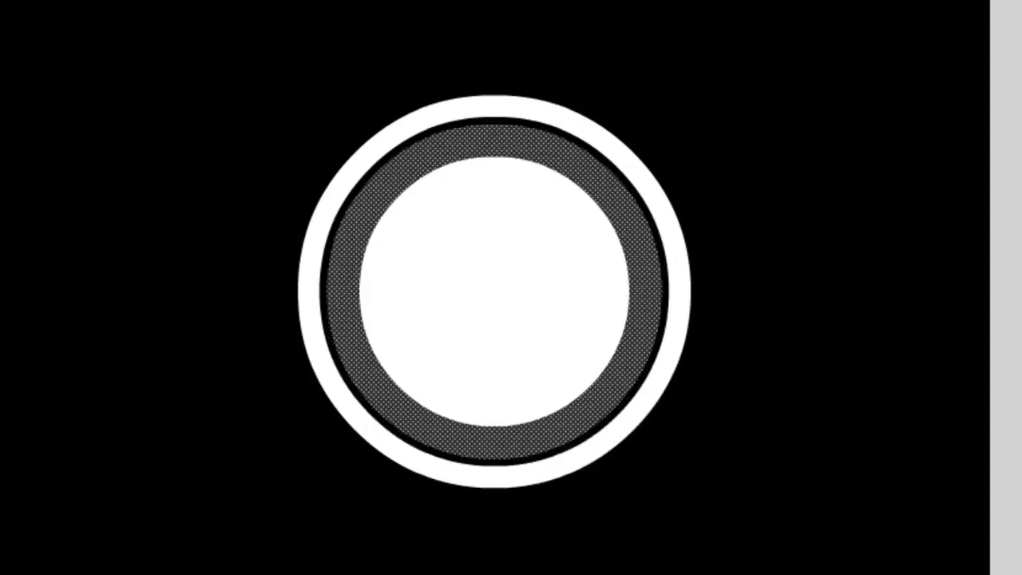
Step: Scale the dark gray circle up from its center until its edge lies under the white ring, and save the document
key("ctrl+t")
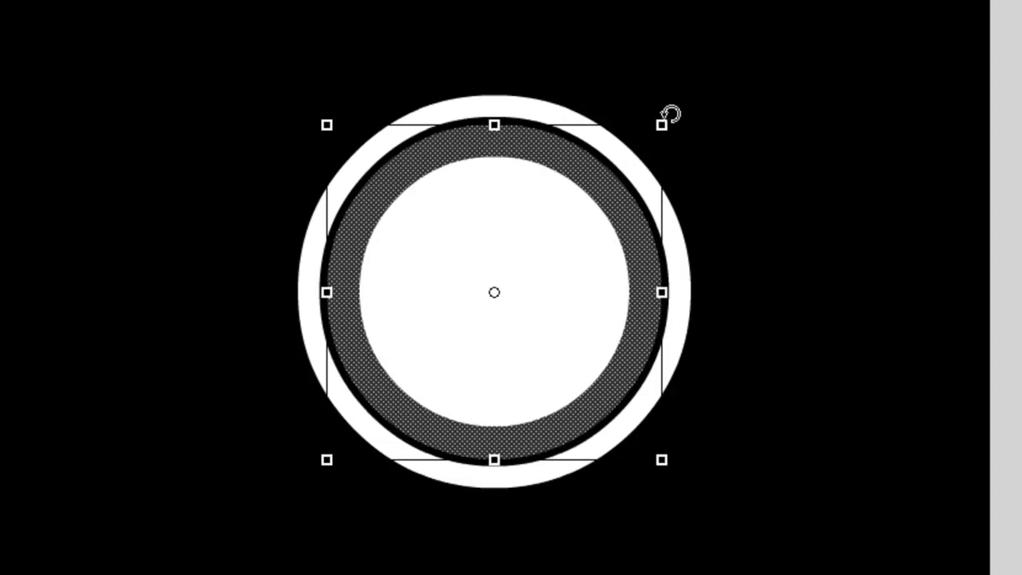
left_click_drag(660, 120, 682, 89)
key("Return")
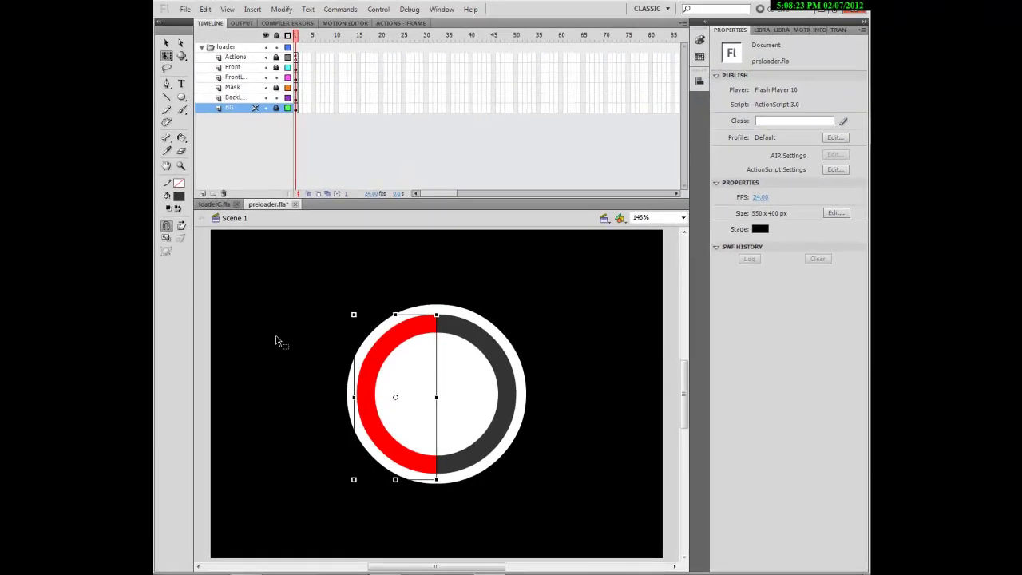
left_click(276, 342)
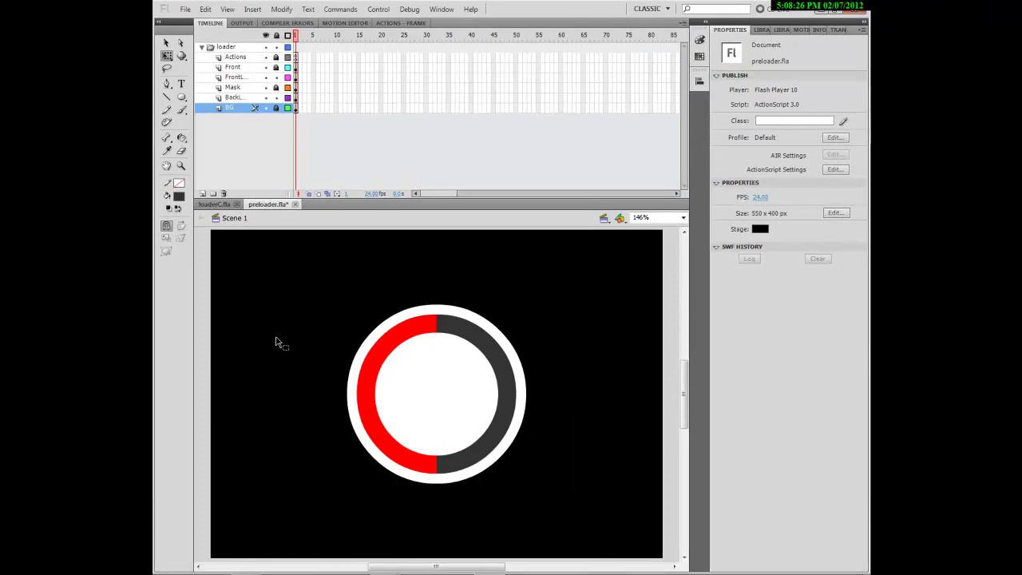
key("ctrl+s")
Step: With every layer below Front hidden, convert the white ring and inner disc to a movie clip symbol named Front with center registration
left_click_drag(266, 108, 266, 77)
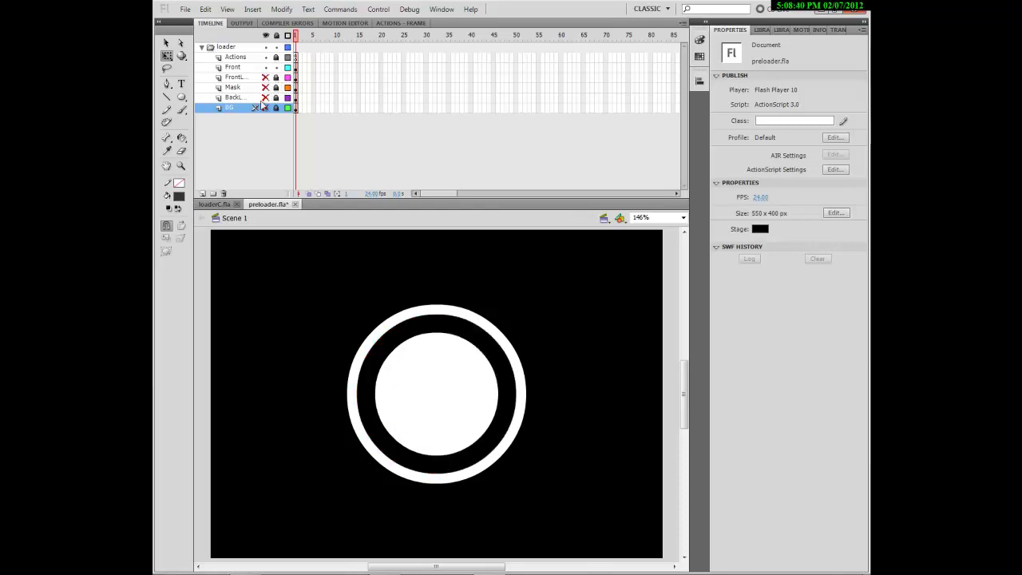
left_click(235, 68)
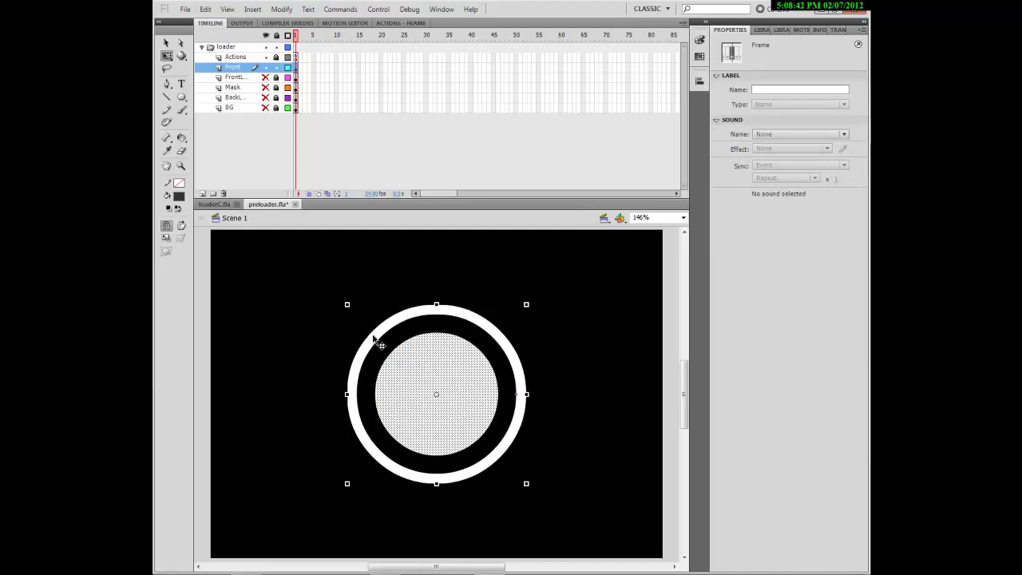
left_click_drag(285, 285, 599, 535)
right_click(448, 429)
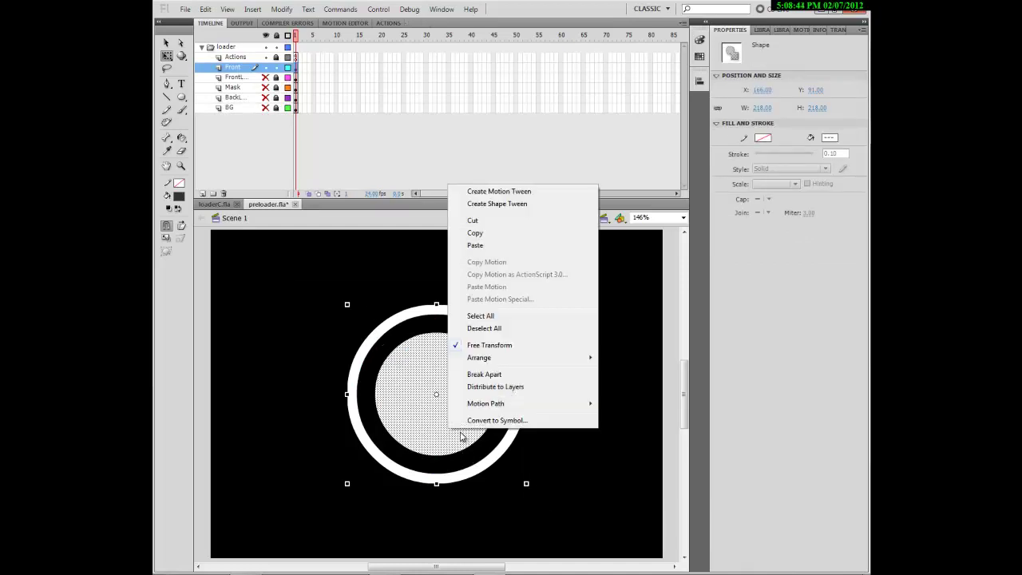
left_click(509, 429)
right_click(472, 398)
left_click(488, 390)
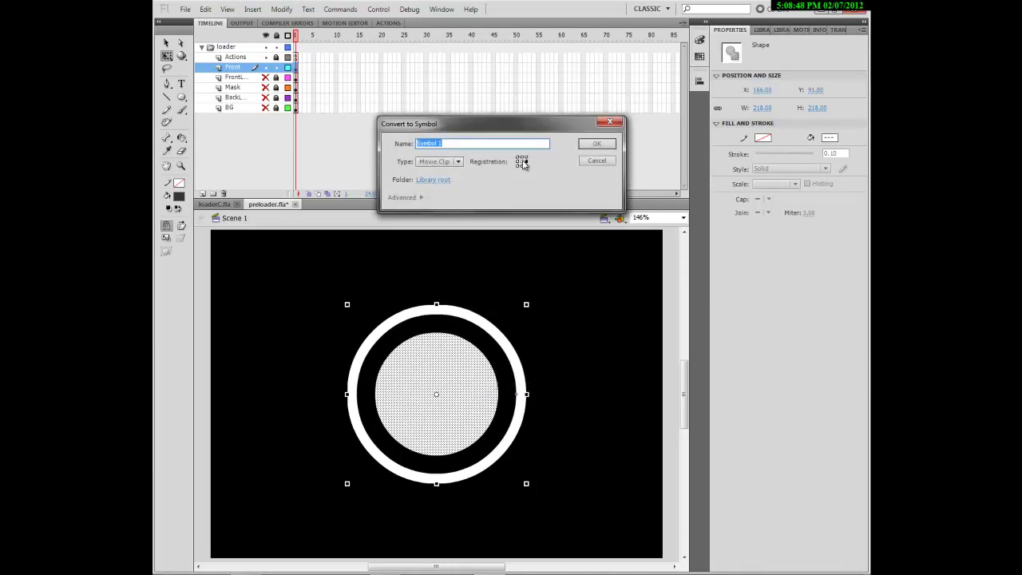
left_click(521, 162)
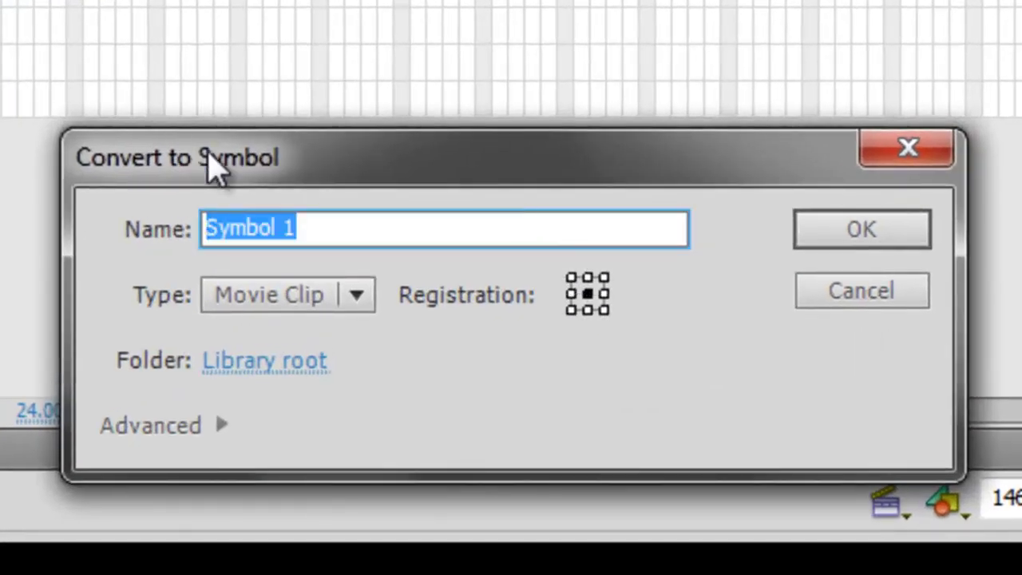
type("Freo")
key("BackSpace")
key("BackSpace")
type("ont")
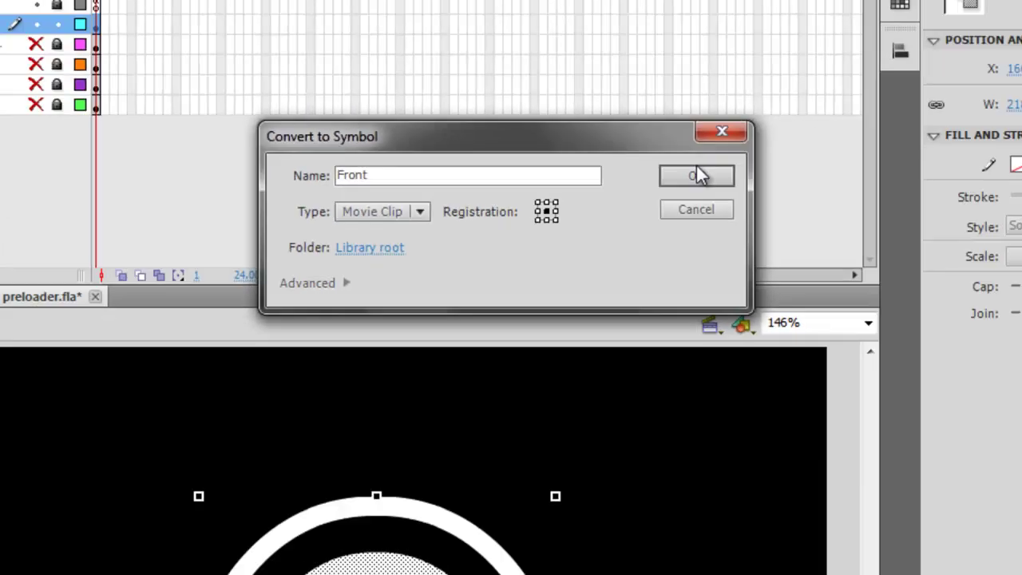
left_click(861, 229)
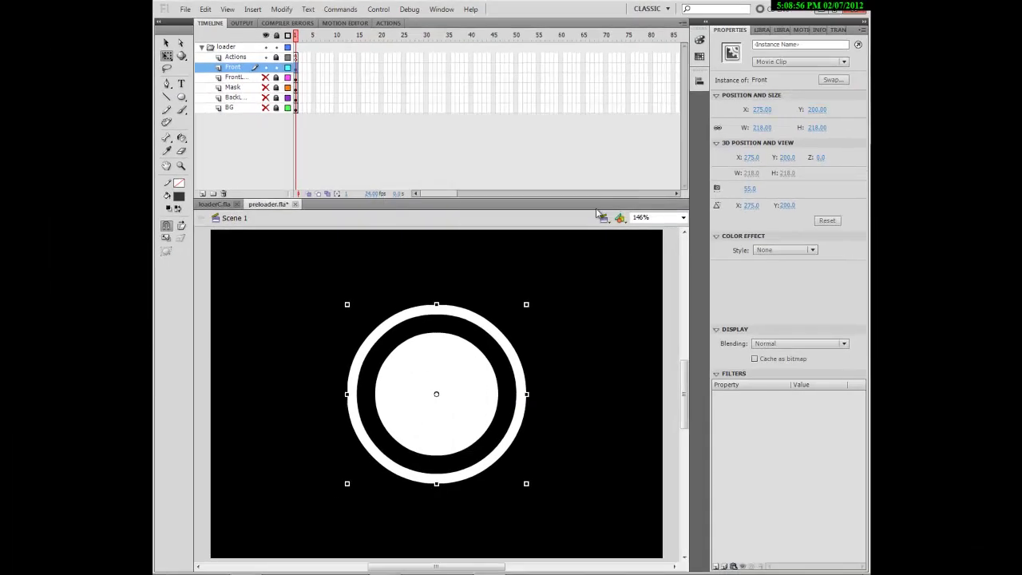
Step: Apply a Bevel filter to the Front movie clip instance
left_click(715, 565)
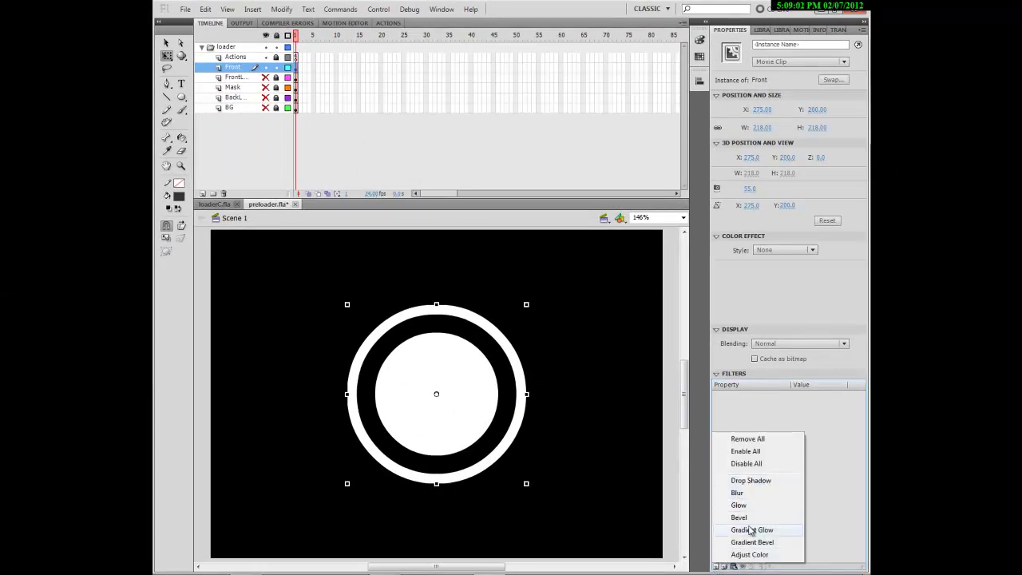
left_click(749, 518)
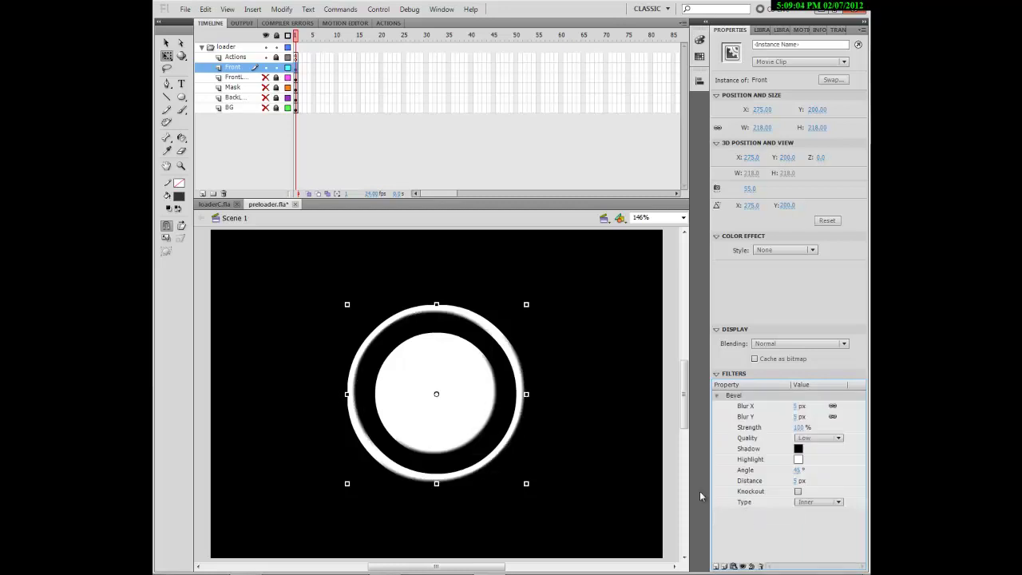
left_click(605, 471)
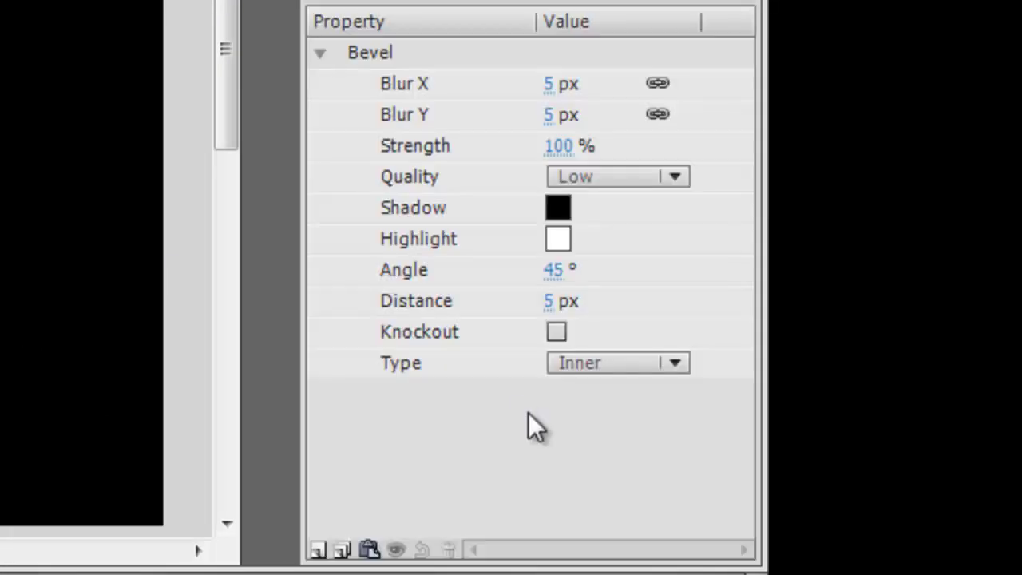
Step: Add a Glow filter to the Front movie clip and set its color to bright green
left_click(317, 550)
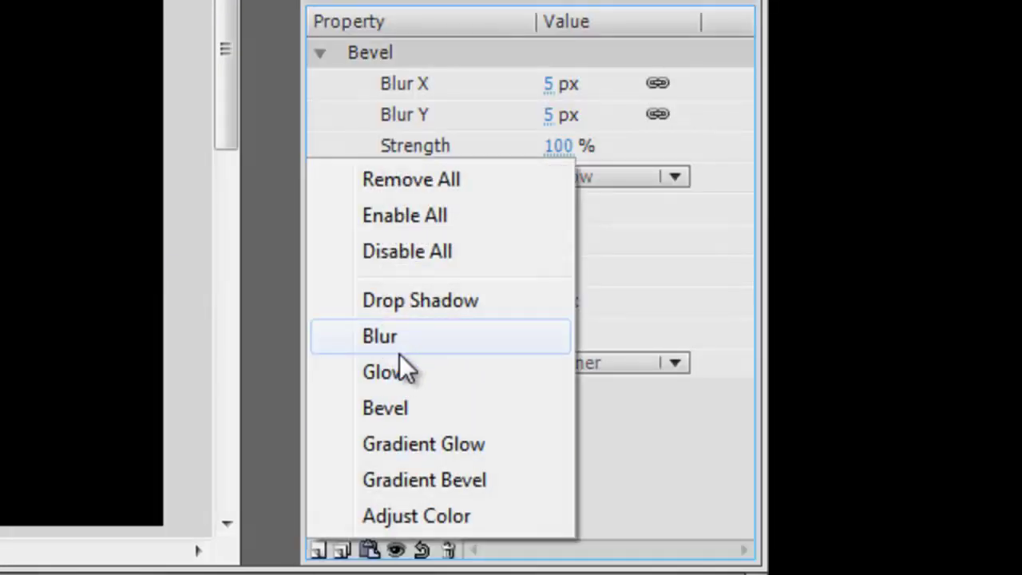
left_click(405, 369)
left_click(556, 462)
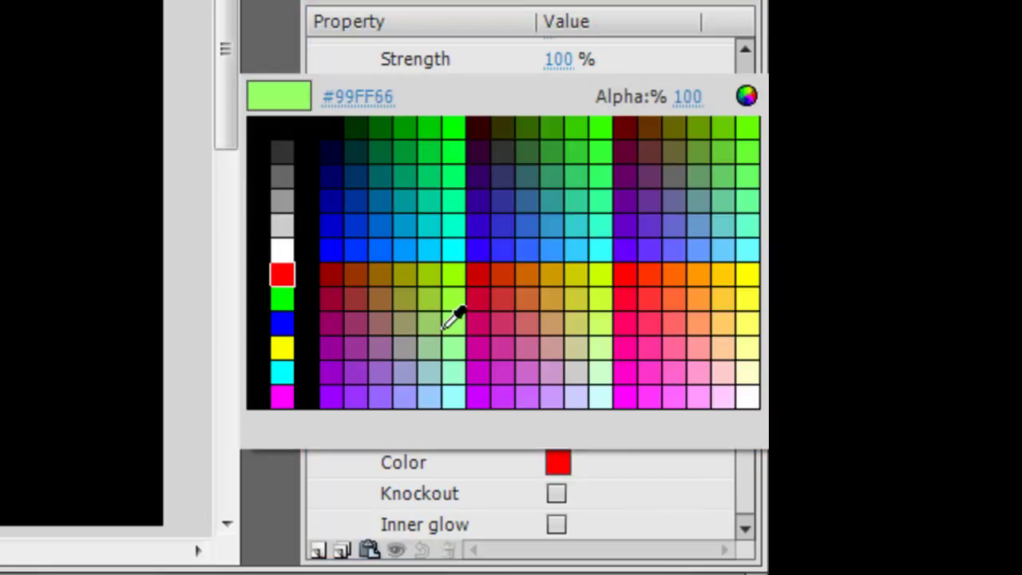
left_click(282, 299)
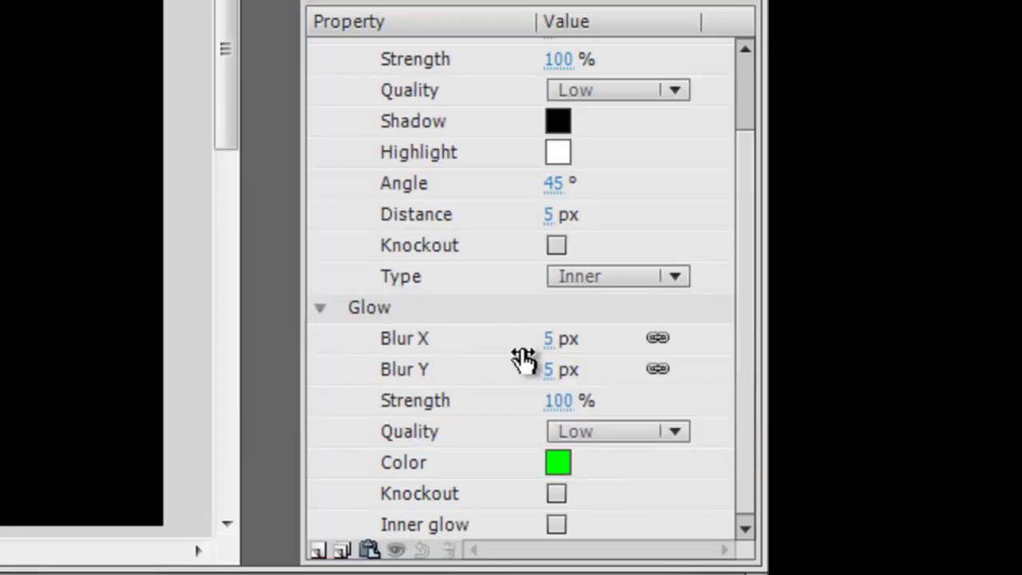
Step: Increase the green glow's linked horizontal and vertical blur to about 192 px
left_click(549, 370)
left_click_drag(611, 369, 605, 396)
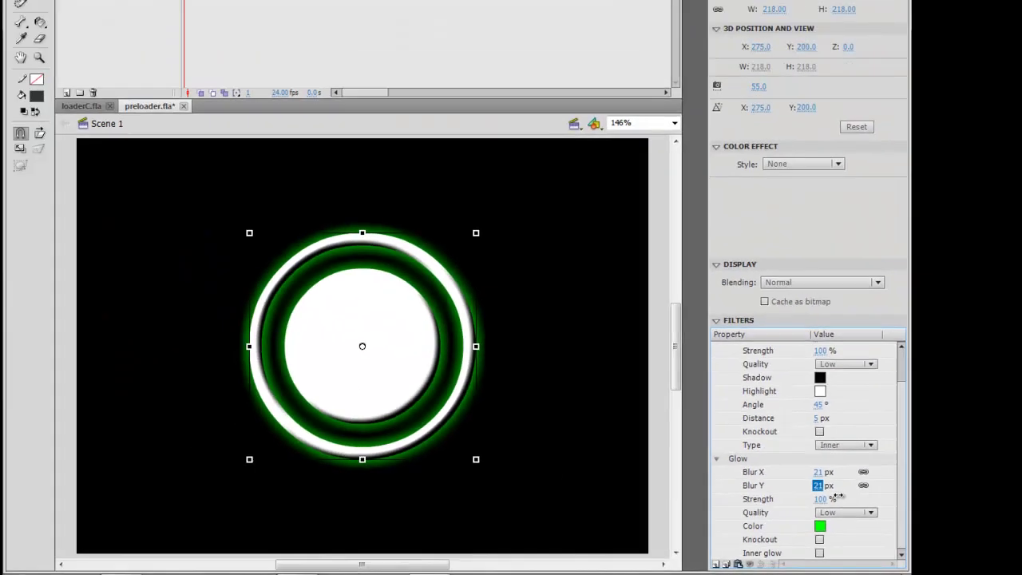
left_click_drag(840, 497, 909, 462)
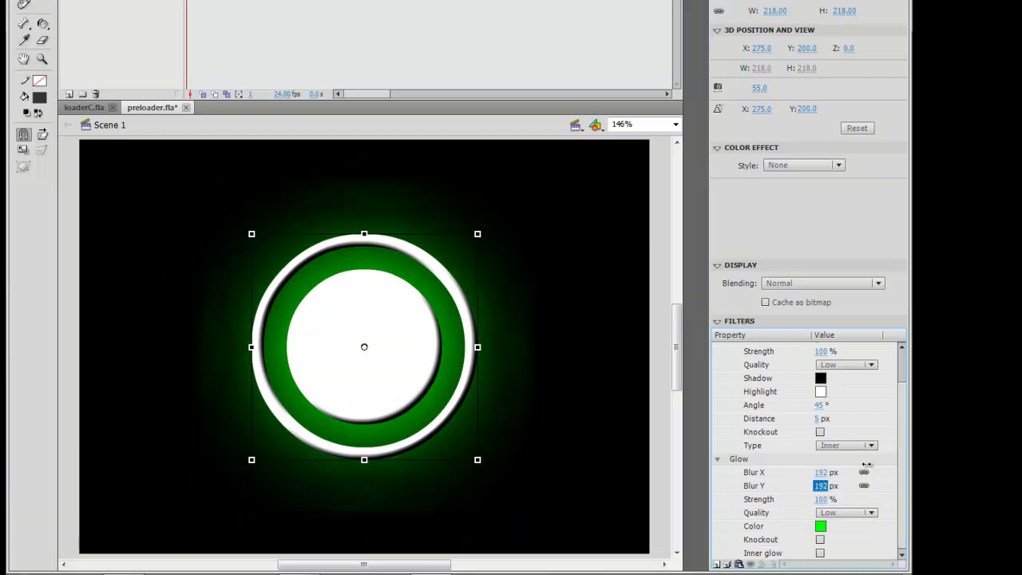
Step: Reduce the green glow's linked horizontal and vertical blur to 22 px and deselect the Front movie clip
type("25")
key("Return")
type("22")
key("Return")
left_click(604, 461)
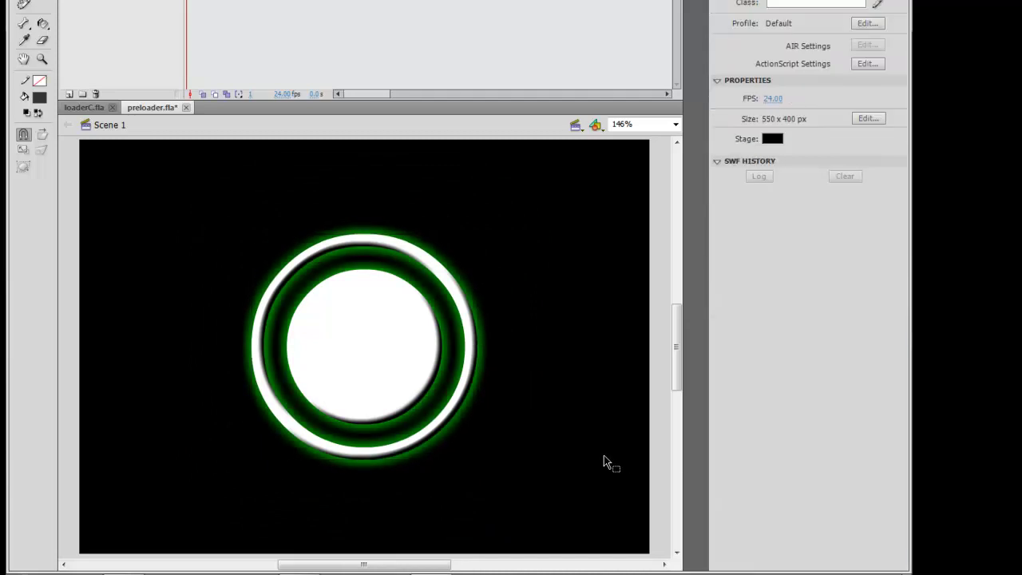
Step: Make the hidden layers below Front visible again and save the preloader document
scroll(607, 412, "up", 2)
scroll(607, 399, "down", 1)
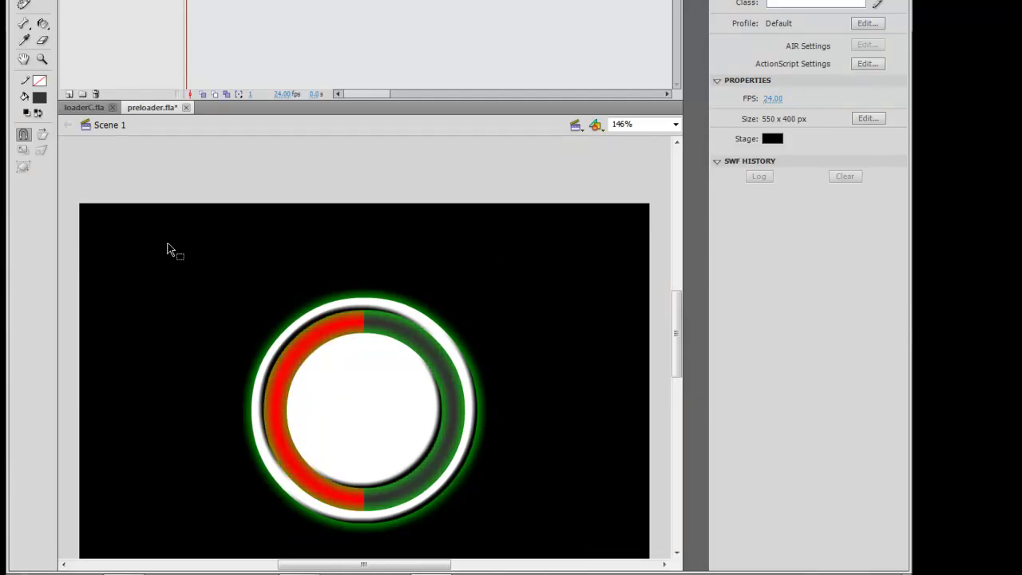
key("ctrl+s")
scroll(268, 249, "down", 2)
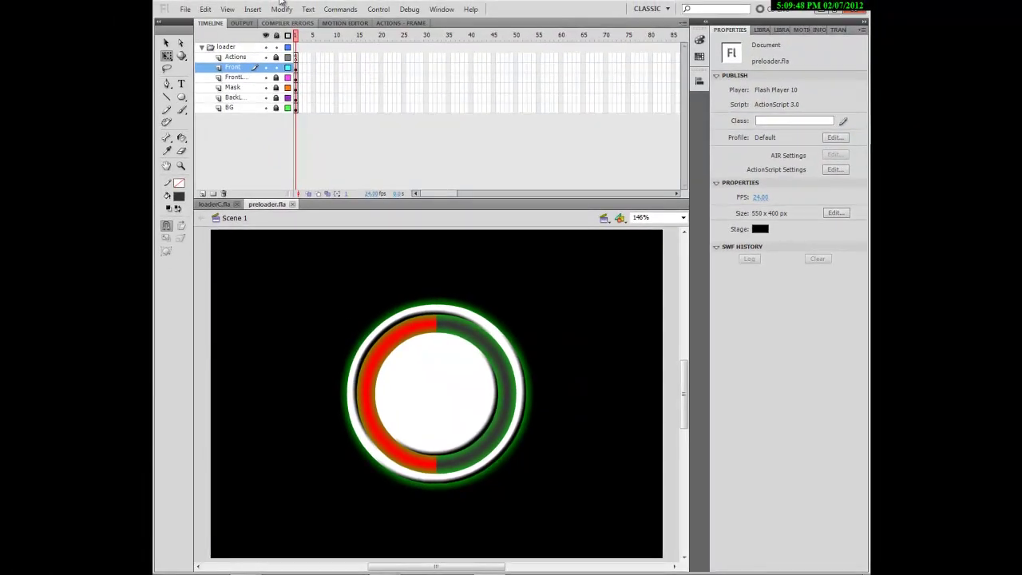
Step: View the script on frame 1 of the Actions layer, return to the timeline and deselect the frame
left_click(296, 56)
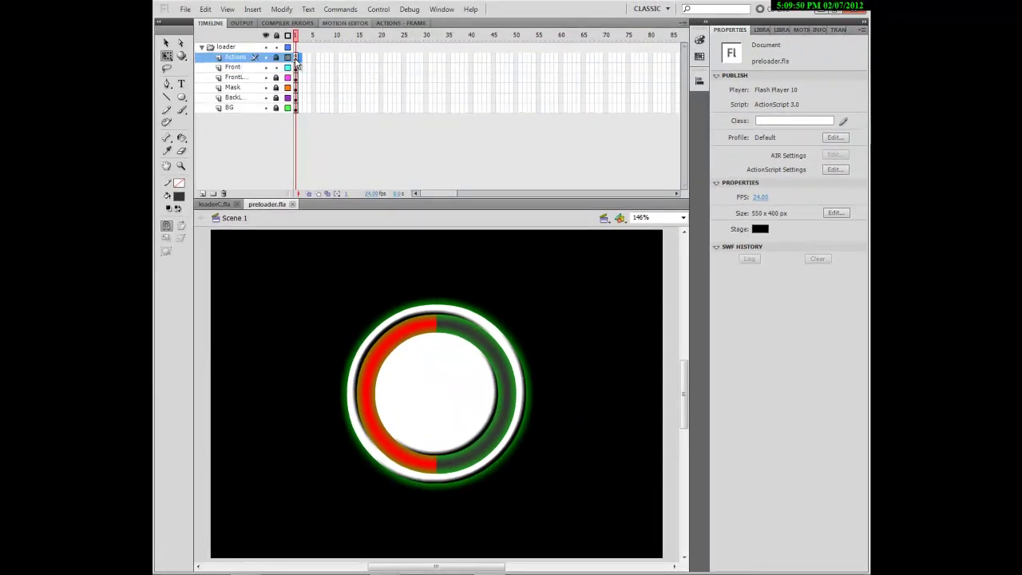
key("F9")
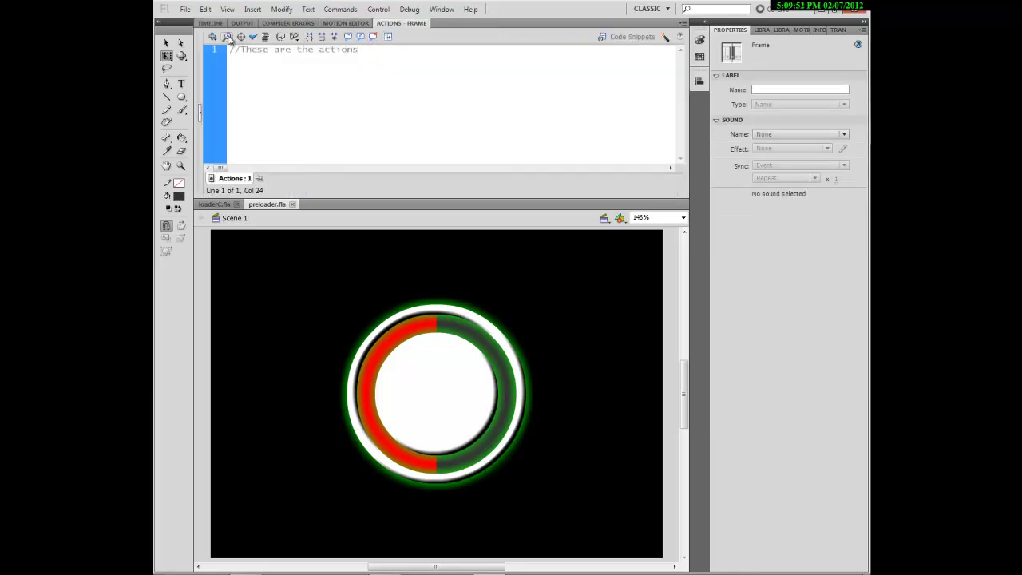
left_click(214, 24)
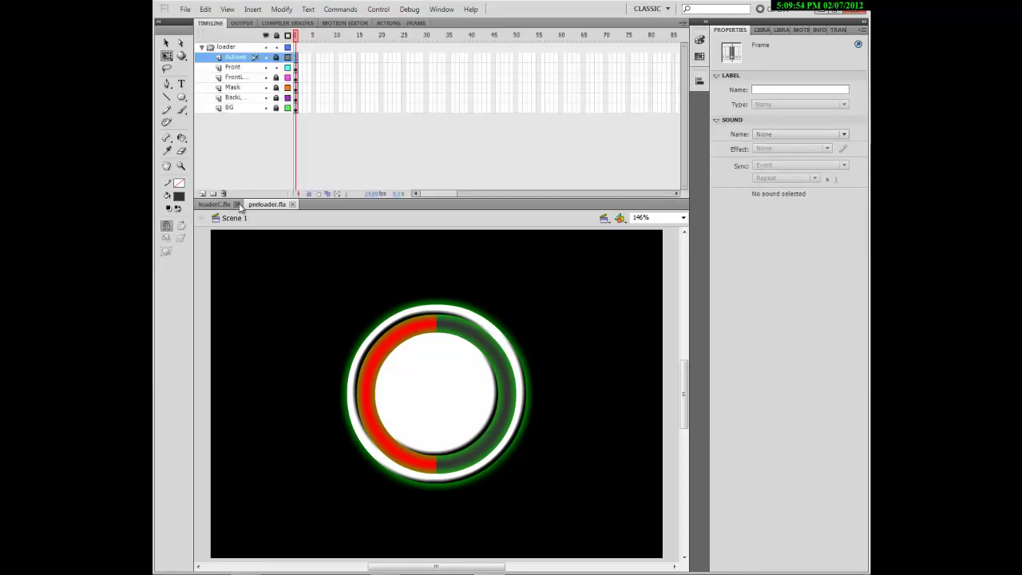
left_click(236, 252)
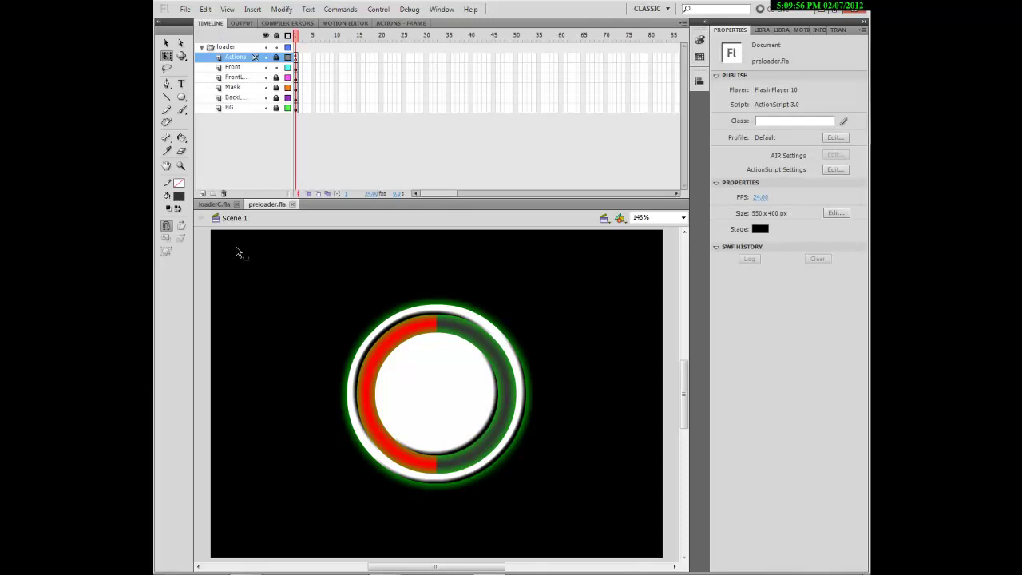